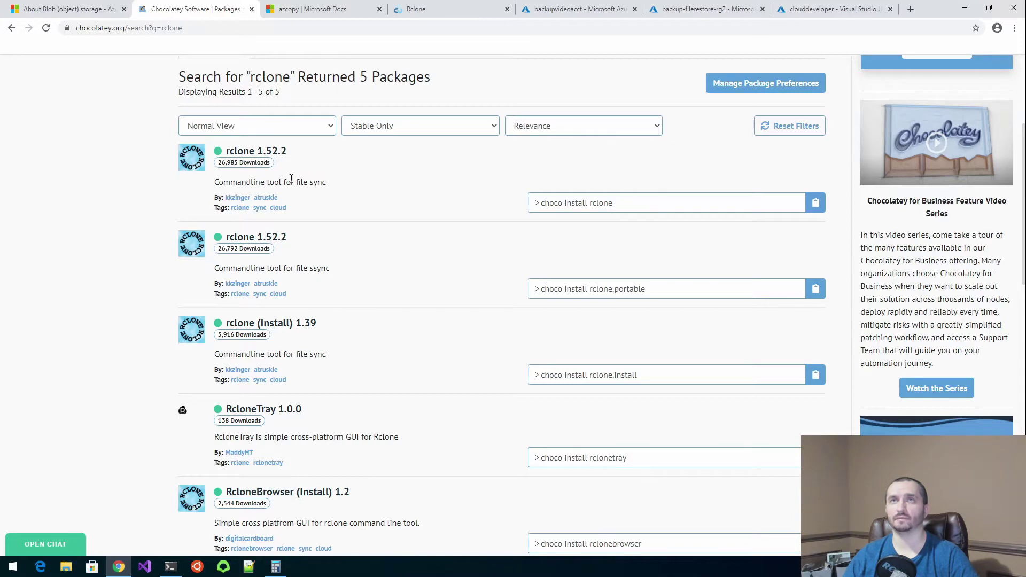
Copy the Chocolatey install command for the main rclone 1.52.2 package, not the portable one.
{"action": "left_click_drag", "start_coordinate": [629, 204], "coordinate": [509, 205]}
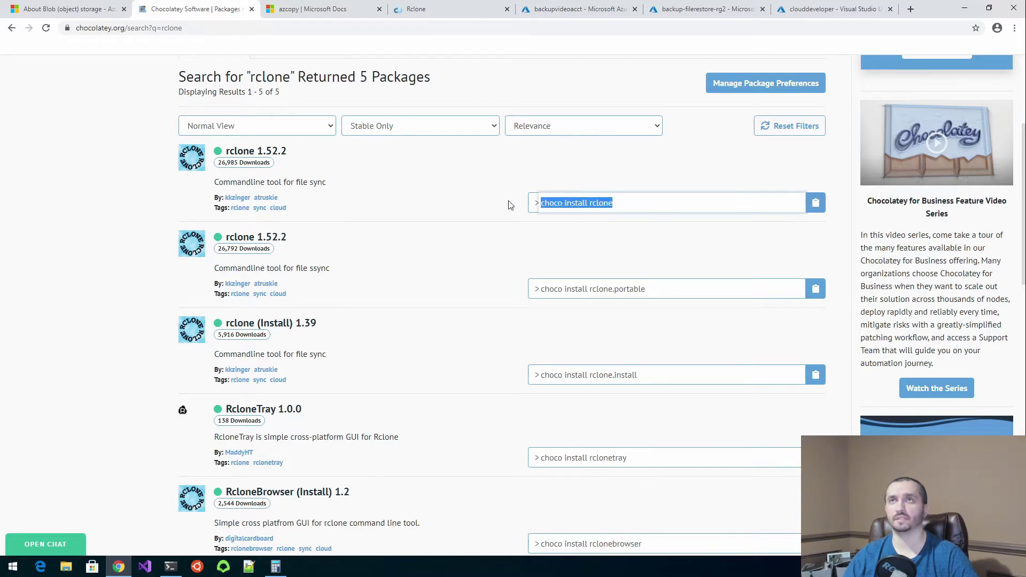
{"action": "left_click", "coordinate": [642, 293]}
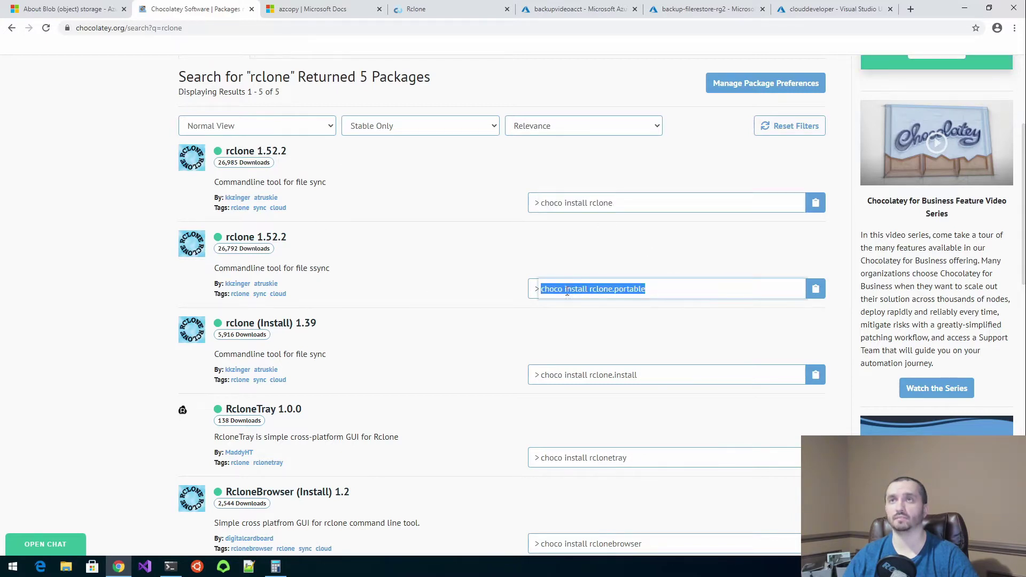
{"action": "left_click", "coordinate": [639, 291]}
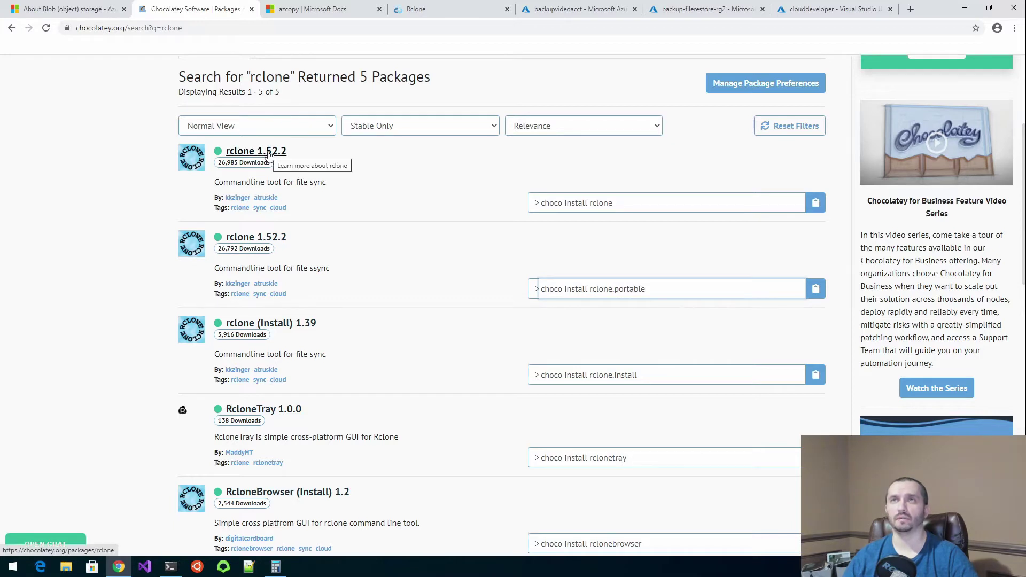
{"action": "left_click", "coordinate": [815, 203]}
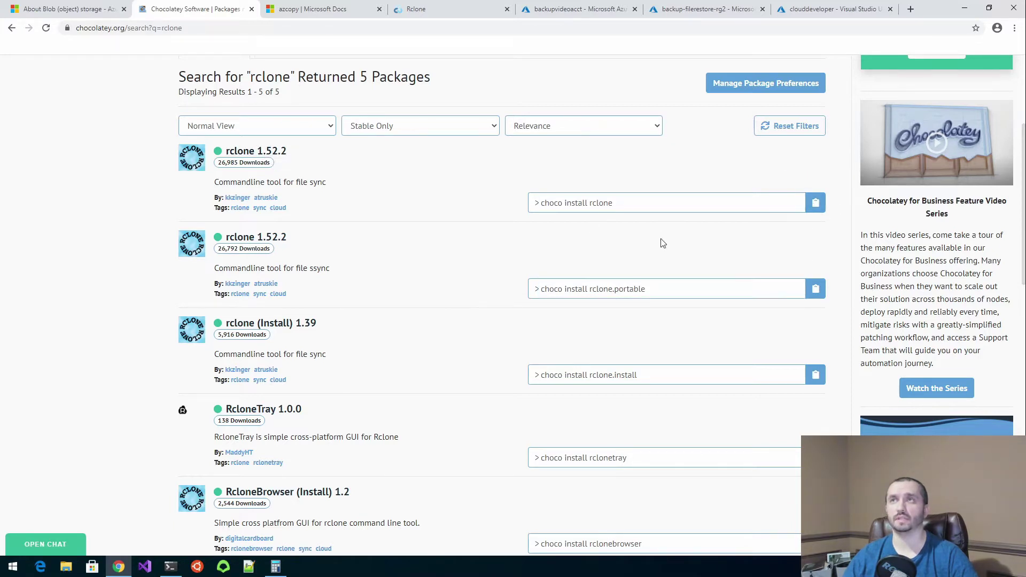
Switch to the administrator PowerShell window and run the copied command "choco install rclone".
{"action": "left_click", "coordinate": [170, 566]}
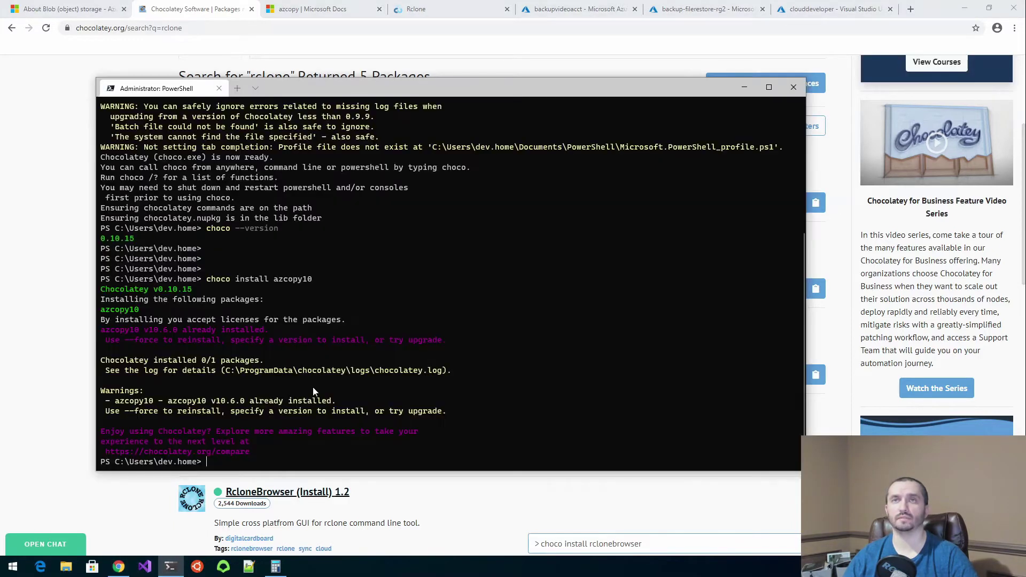
{"action": "key", "text": "Return"}
{"action": "key", "text": "Return"}
{"action": "key", "text": "Return"}
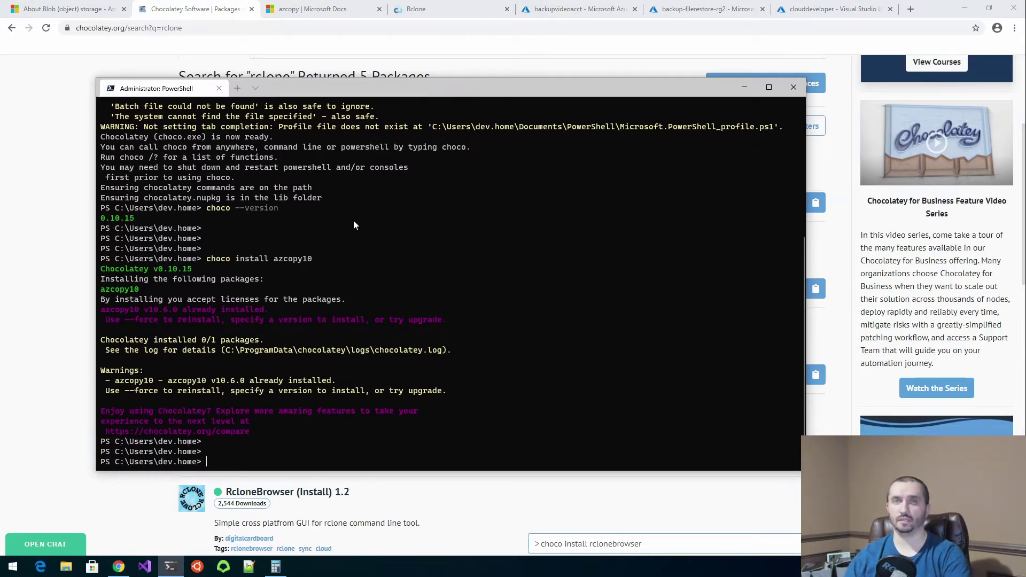
{"action": "key", "text": "ctrl+v"}
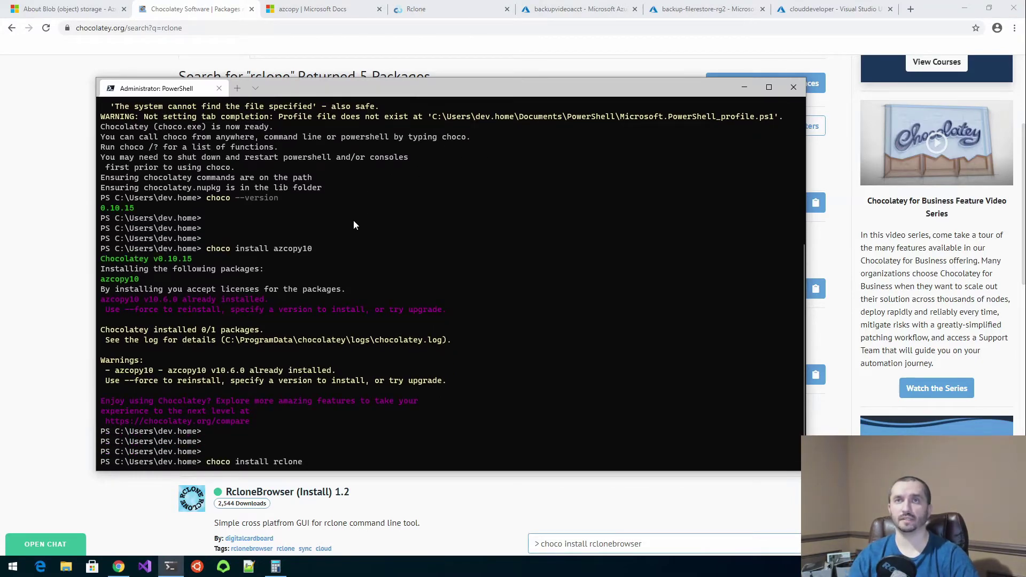
{"action": "key", "text": "Return"}
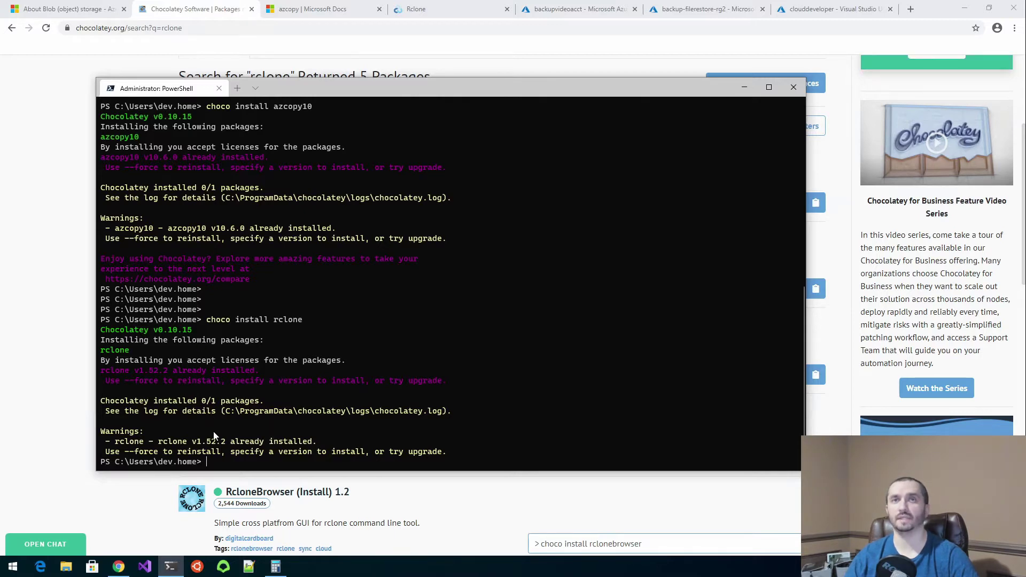
Check the installed tool versions by running "azcopy --version" and "rclone --version".
{"action": "key", "text": "Return"}
{"action": "key", "text": "Return"}
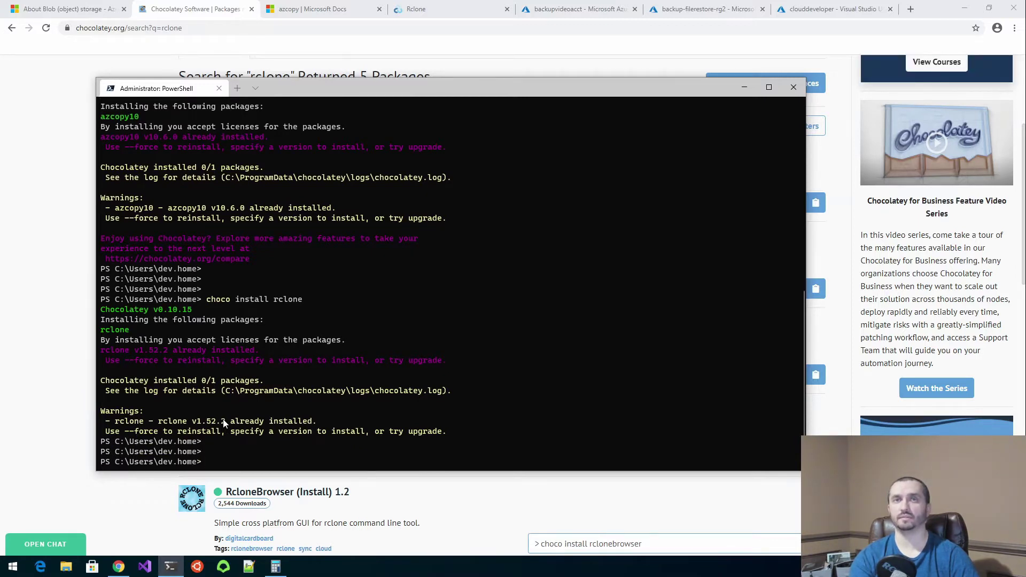
{"action": "type", "text": "azcopy "}
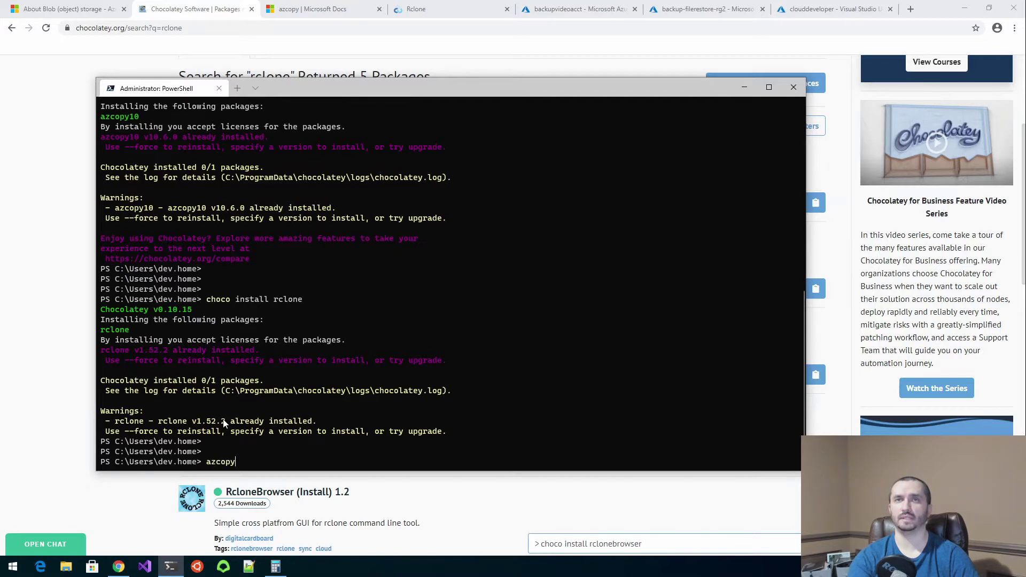
{"action": "type", "text": "--version"}
{"action": "key", "text": "Return"}
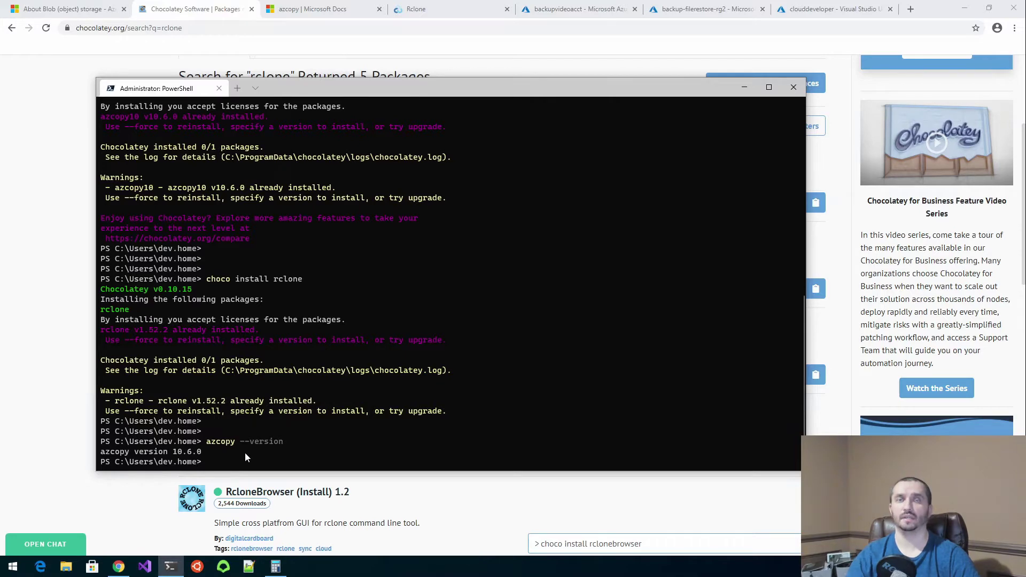
{"action": "type", "text": "rclone --version"}
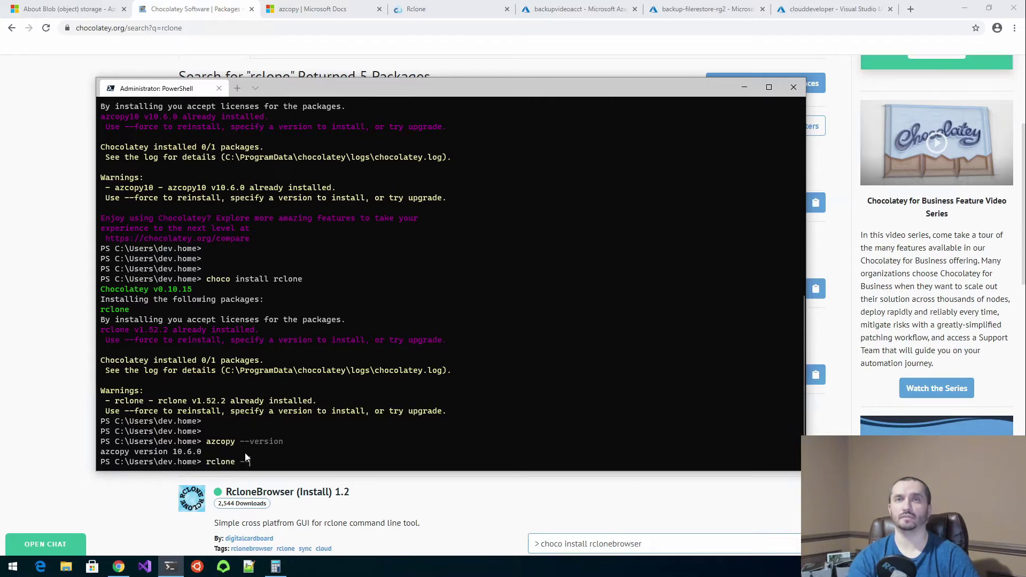
{"action": "key", "text": "Return"}
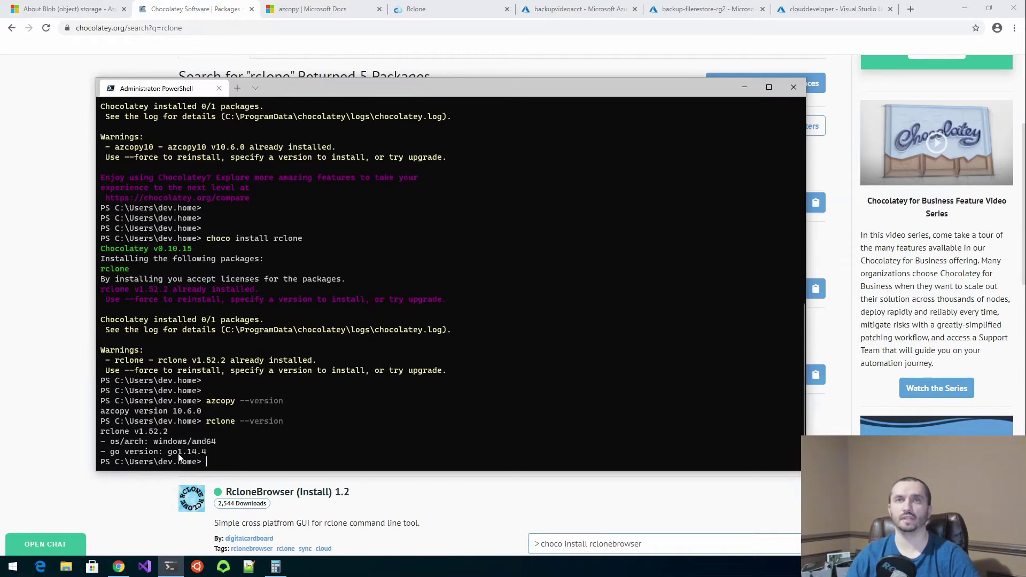
Switch to the Azure portal and create a resource group named clouddeveloper-storageaccount-us in the clouddeveloper subscription.
{"action": "left_click", "coordinate": [30, 382]}
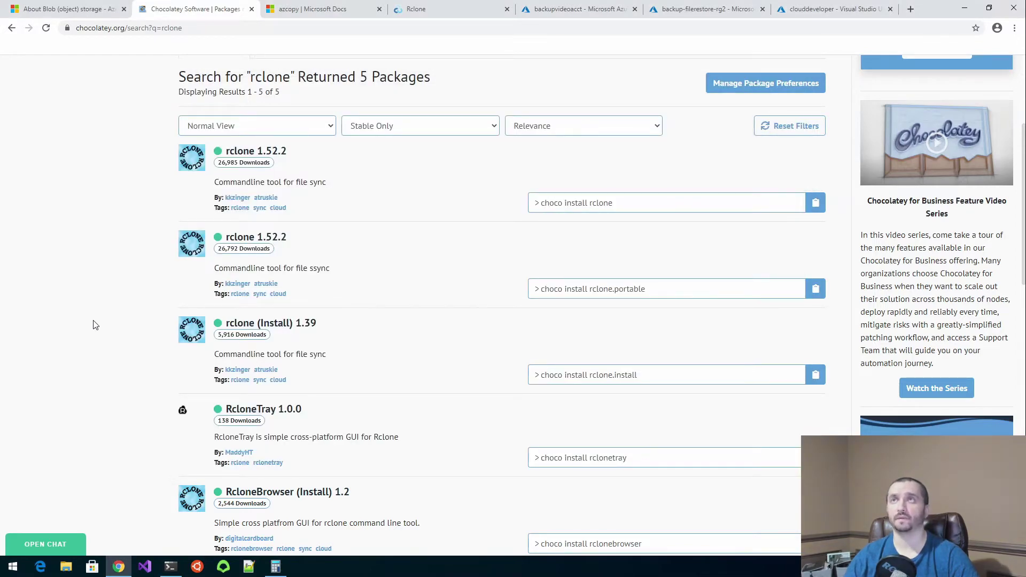
{"action": "left_click", "coordinate": [840, 10]}
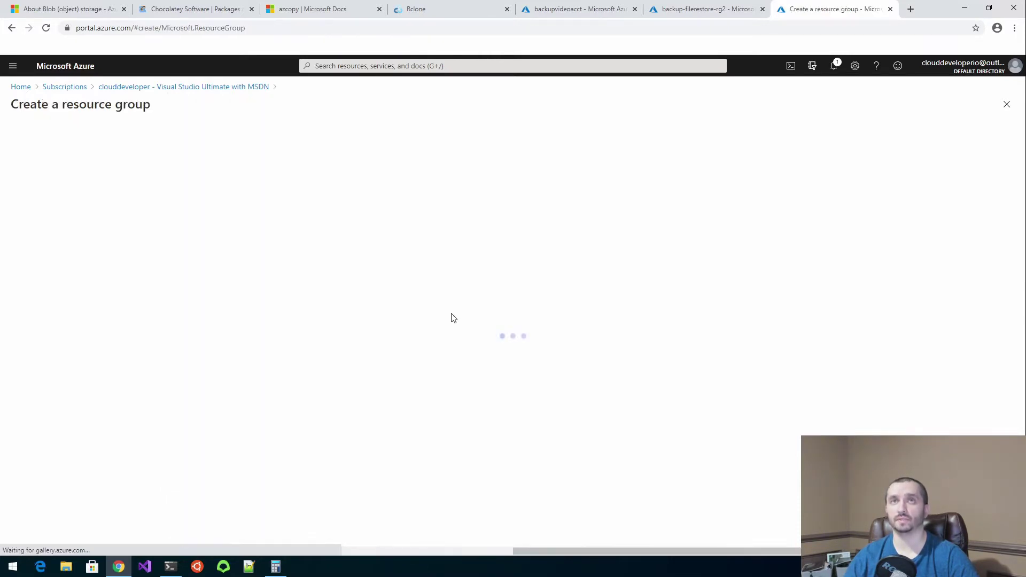
{"action": "left_click", "coordinate": [208, 243]}
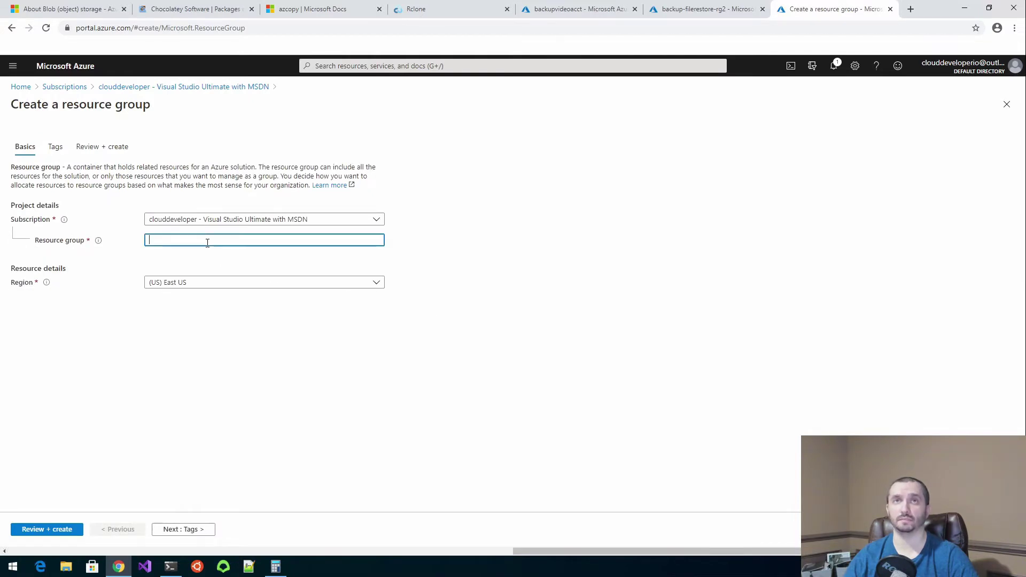
{"action": "type", "text": "cloud"}
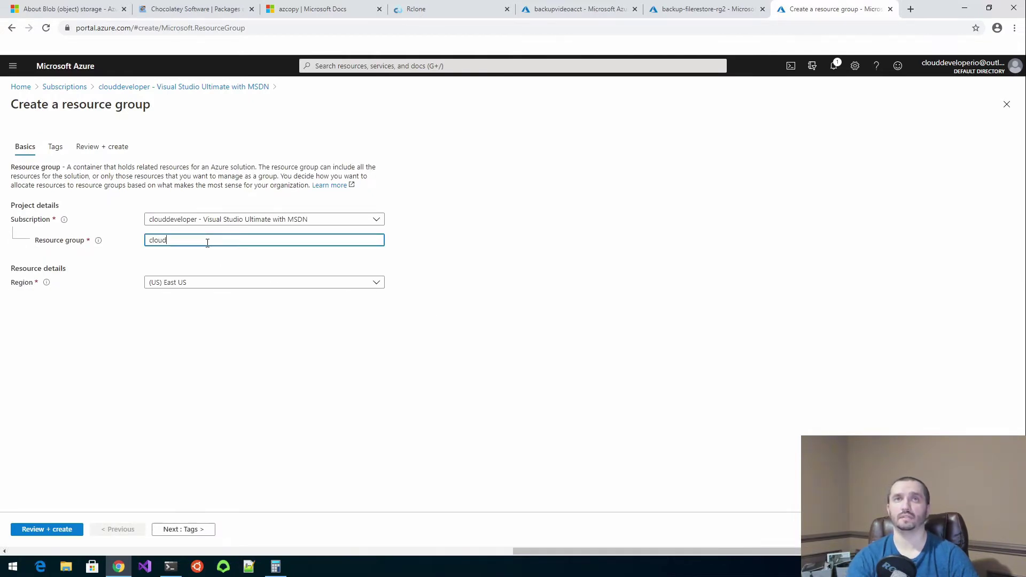
{"action": "type", "text": "developer-"}
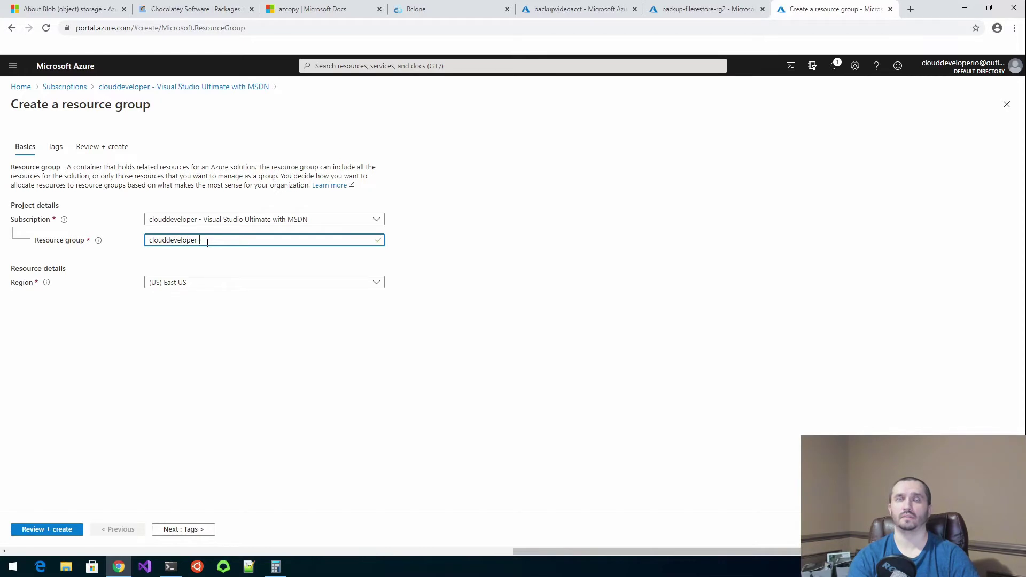
{"action": "type", "text": "storageaccou"}
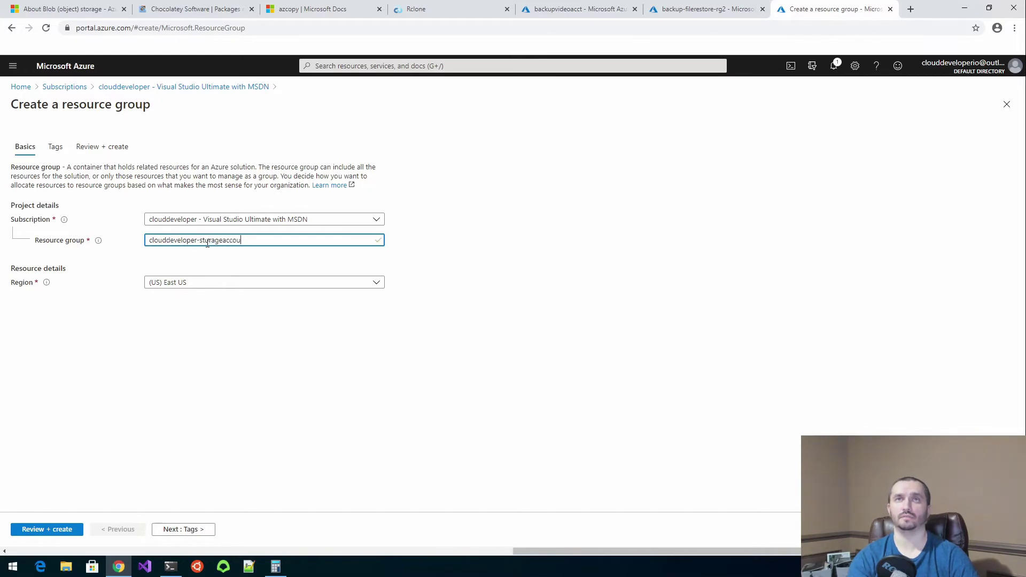
{"action": "type", "text": "nt-us"}
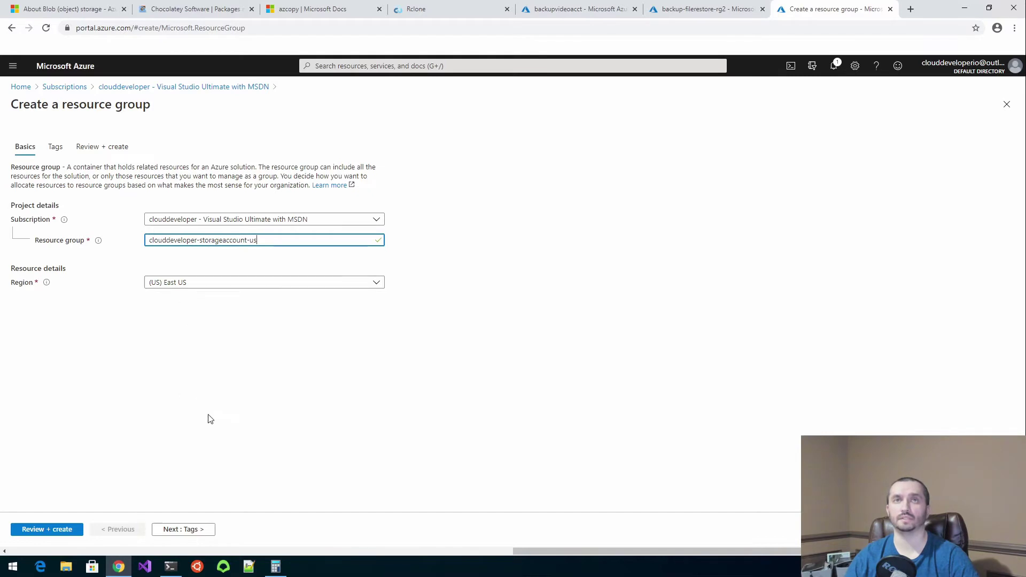
{"action": "left_click", "coordinate": [180, 530]}
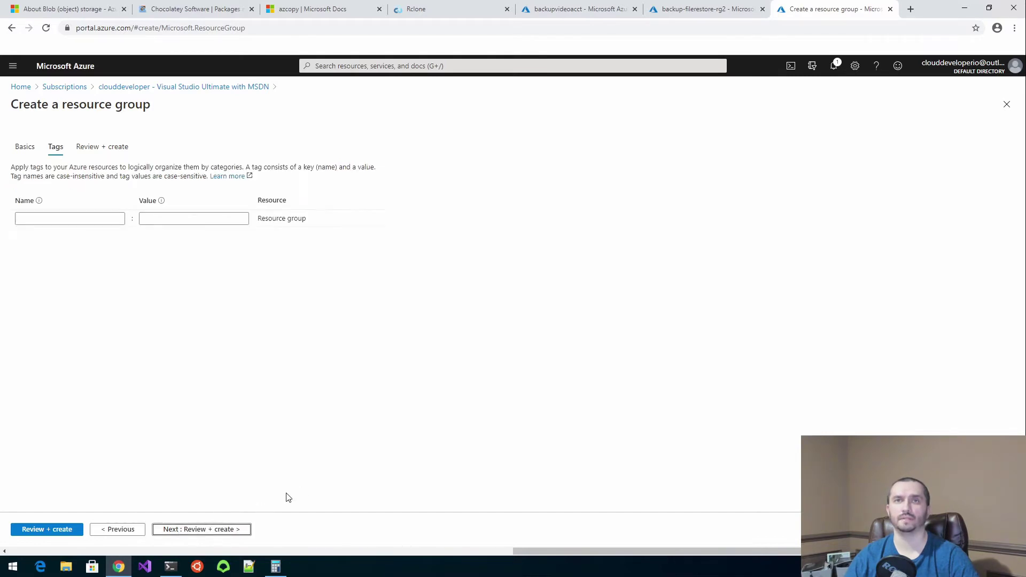
{"action": "left_click", "coordinate": [204, 530]}
{"action": "left_click", "coordinate": [32, 531]}
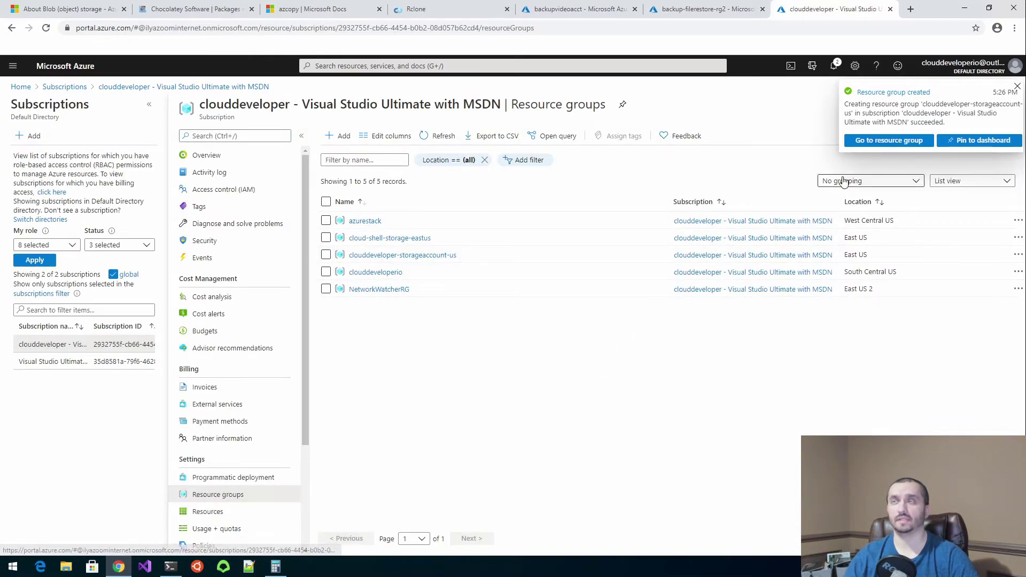
Open the clouddeveloper-storageaccount-us resource group and start creating a Storage account resource from the Marketplace.
{"action": "left_click", "coordinate": [1016, 87]}
{"action": "left_click", "coordinate": [424, 256]}
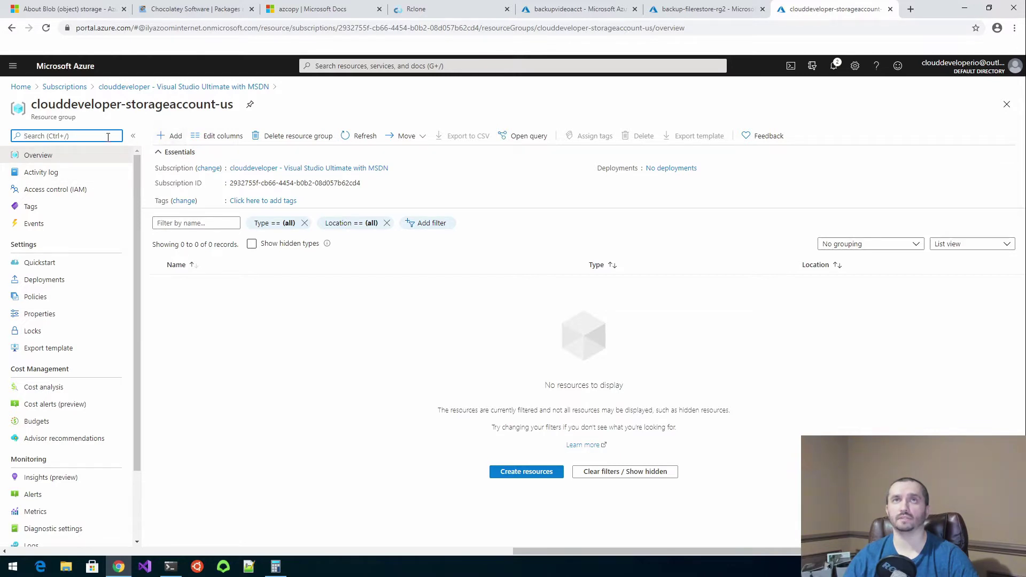
{"action": "left_click", "coordinate": [172, 136]}
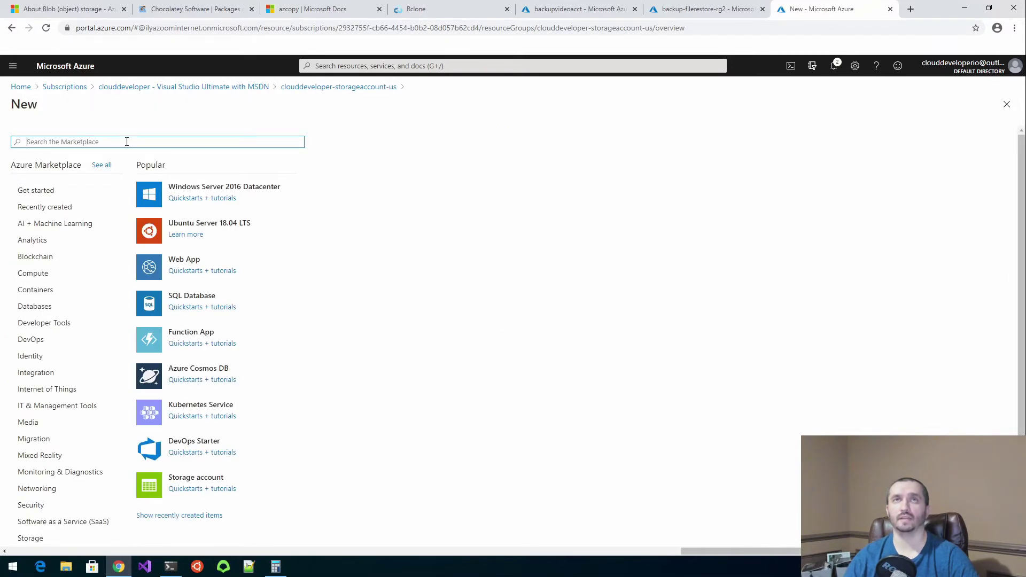
{"action": "type", "text": "storage"}
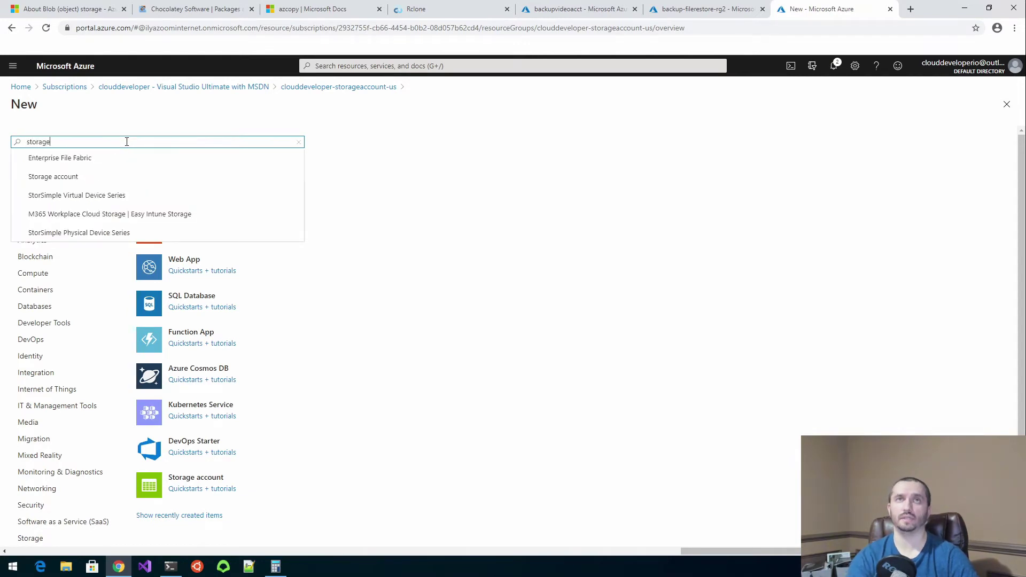
{"action": "type", "text": " accou"}
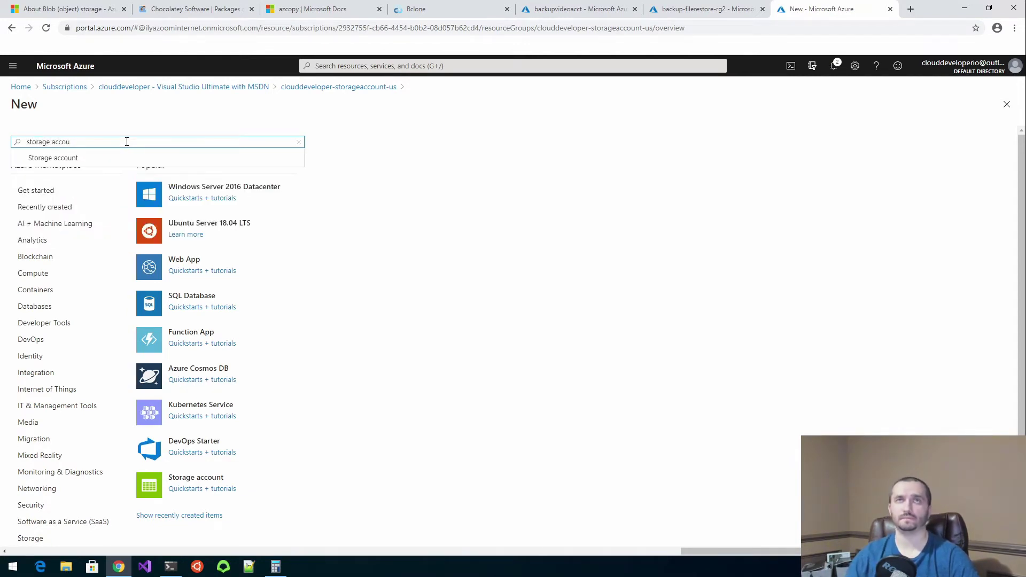
{"action": "left_click", "coordinate": [53, 158]}
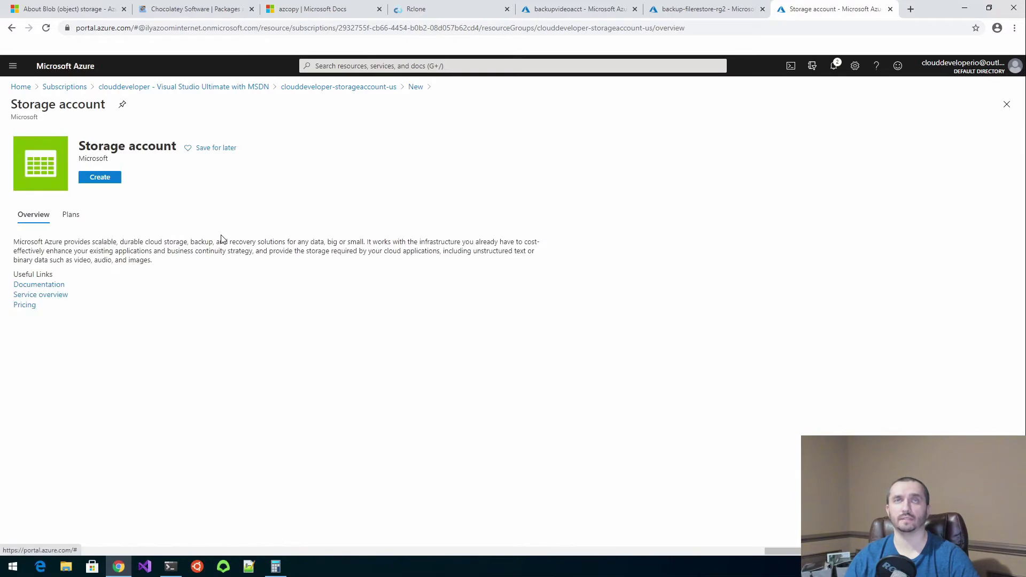
{"action": "left_click", "coordinate": [100, 178]}
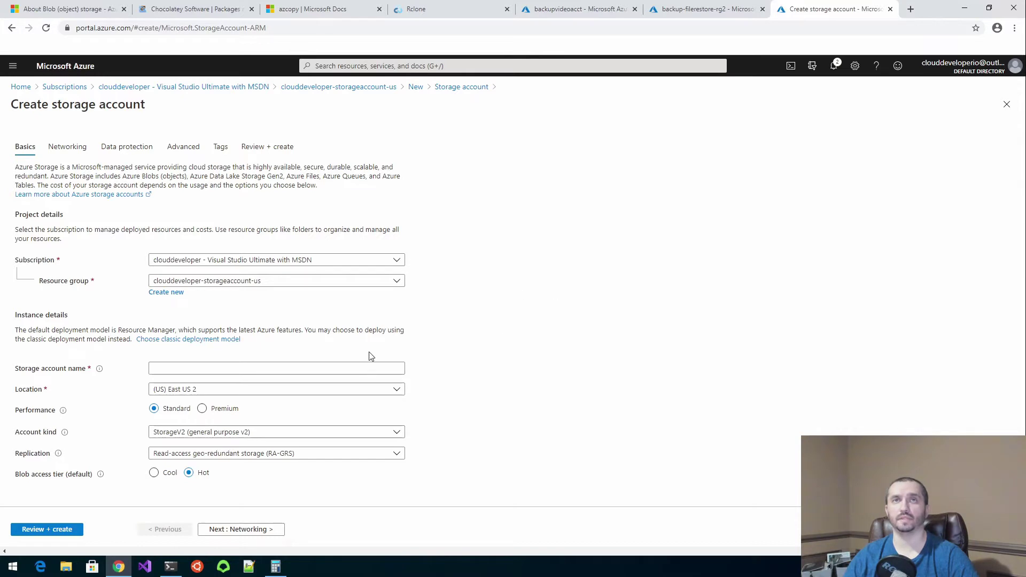
Name the storage account clouddeveloperstorage01 and set its location to (US) East US.
{"action": "left_click", "coordinate": [346, 367]}
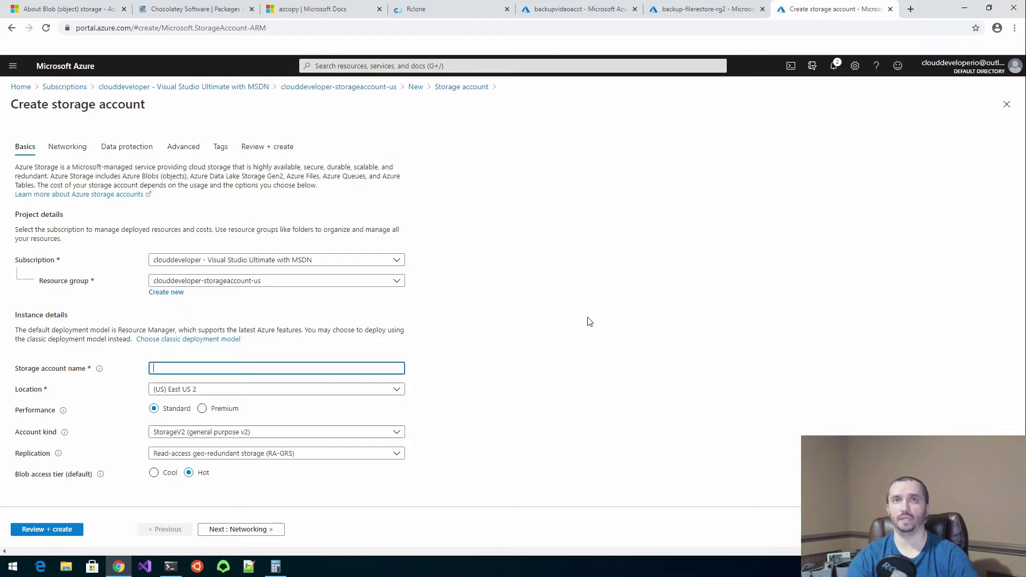
{"action": "type", "text": "cl"}
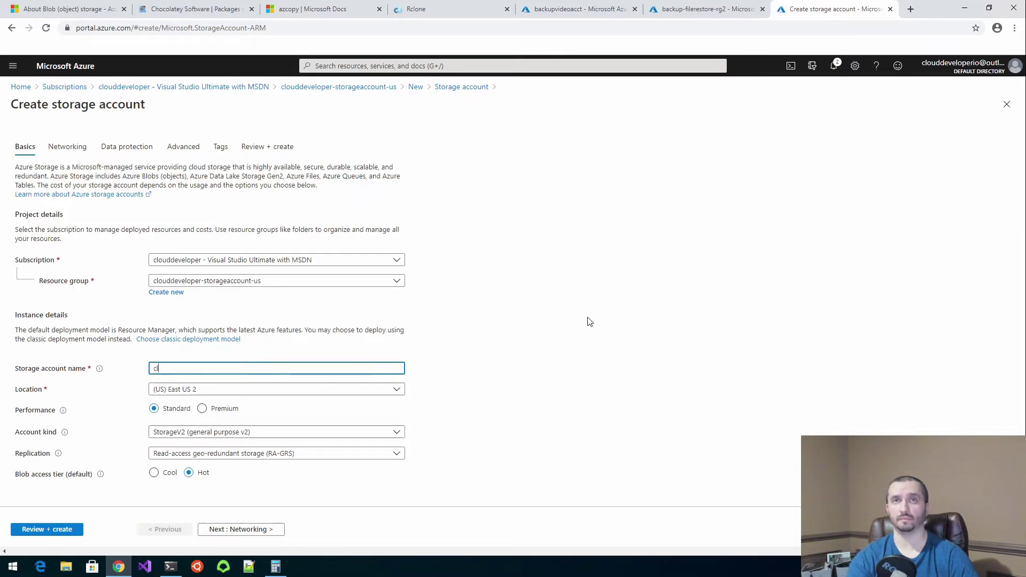
{"action": "type", "text": "ouddeveloper"}
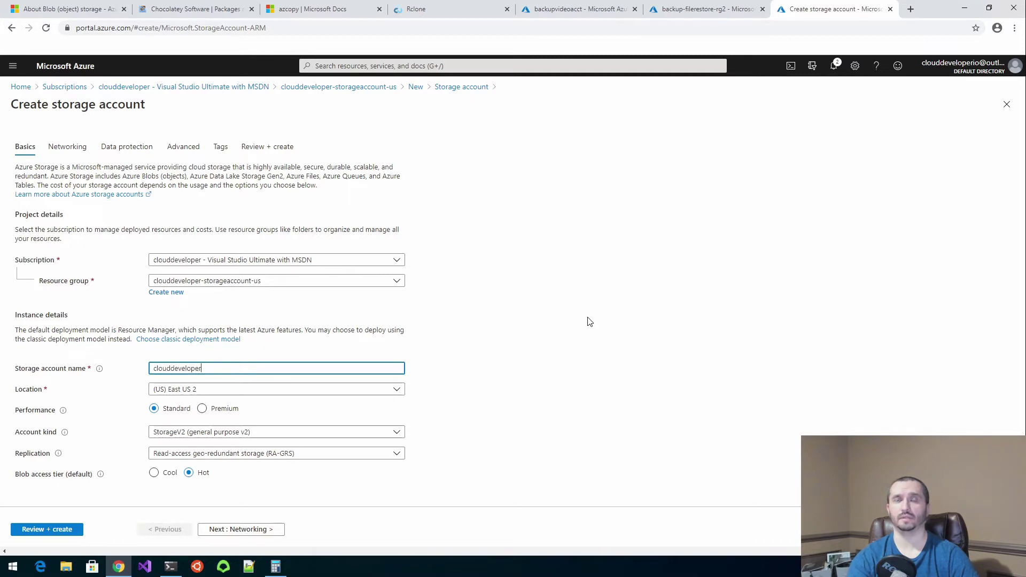
{"action": "type", "text": "storage01"}
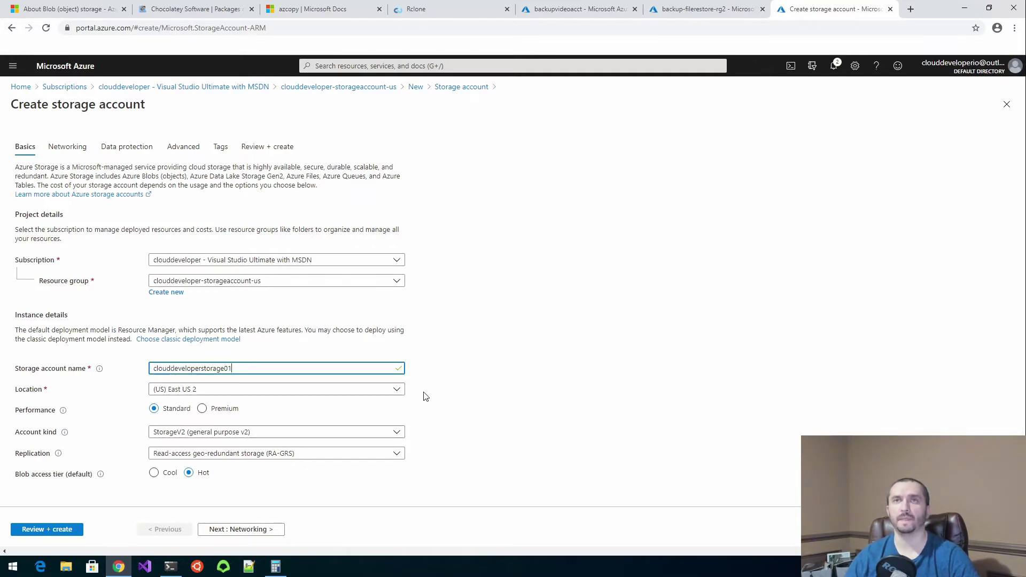
{"action": "left_click", "coordinate": [400, 391]}
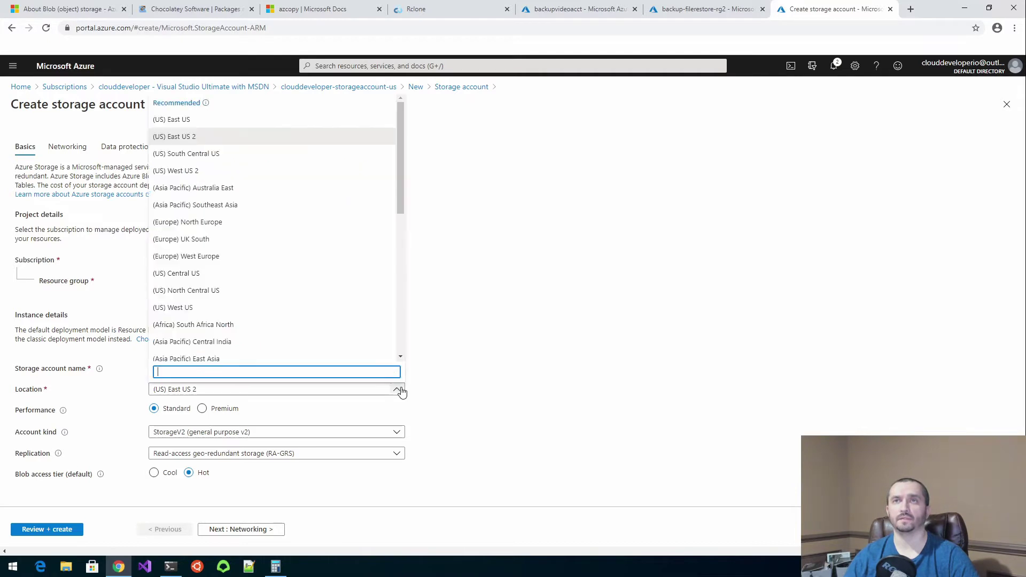
{"action": "left_click", "coordinate": [194, 121]}
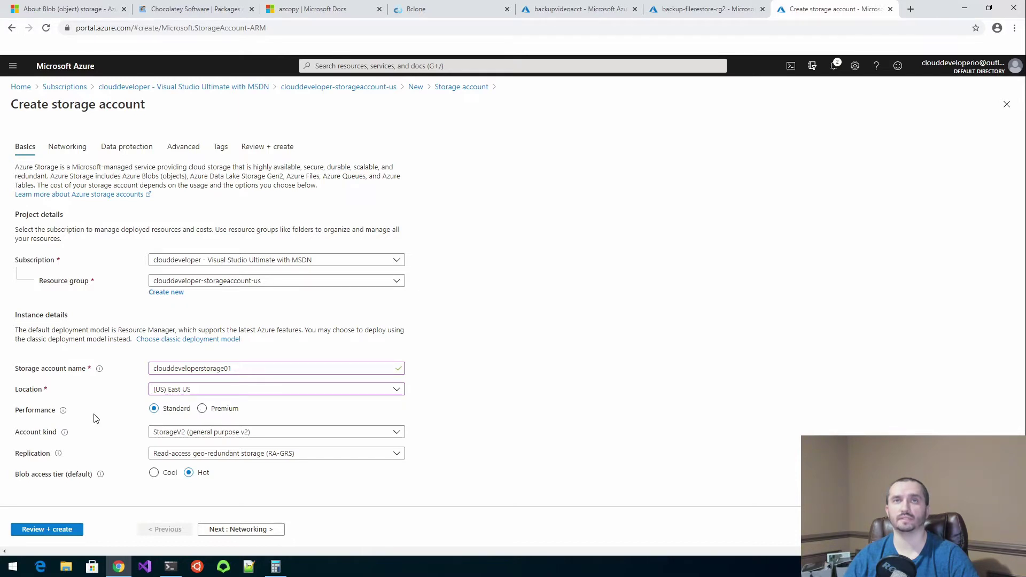
{"action": "mouse_move", "coordinate": [69, 416]}
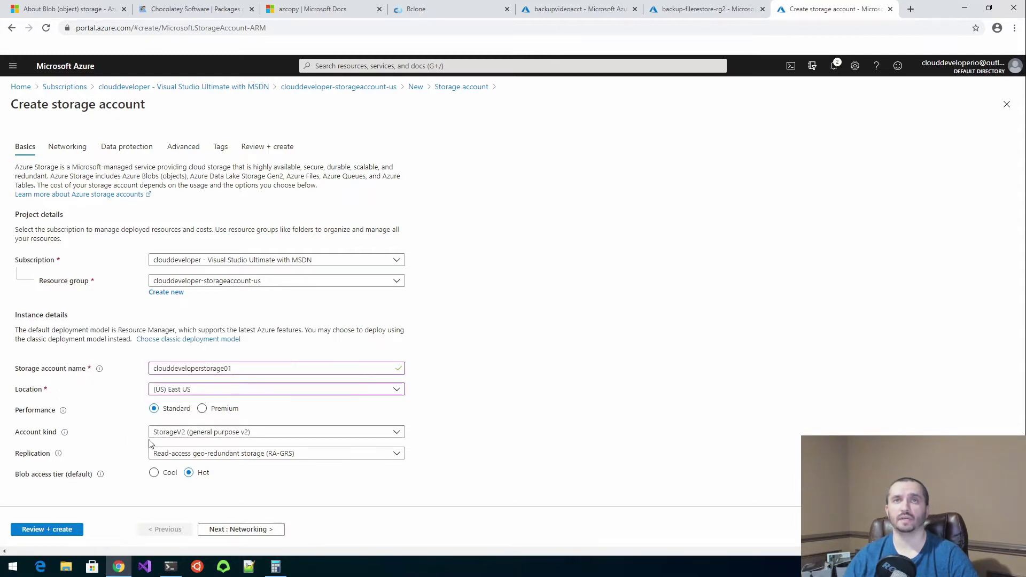
Set replication to Locally-redundant storage (LRS) and the default blob access tier to Cool, and proceed past the default networking settings to data protection.
{"action": "left_click", "coordinate": [177, 434]}
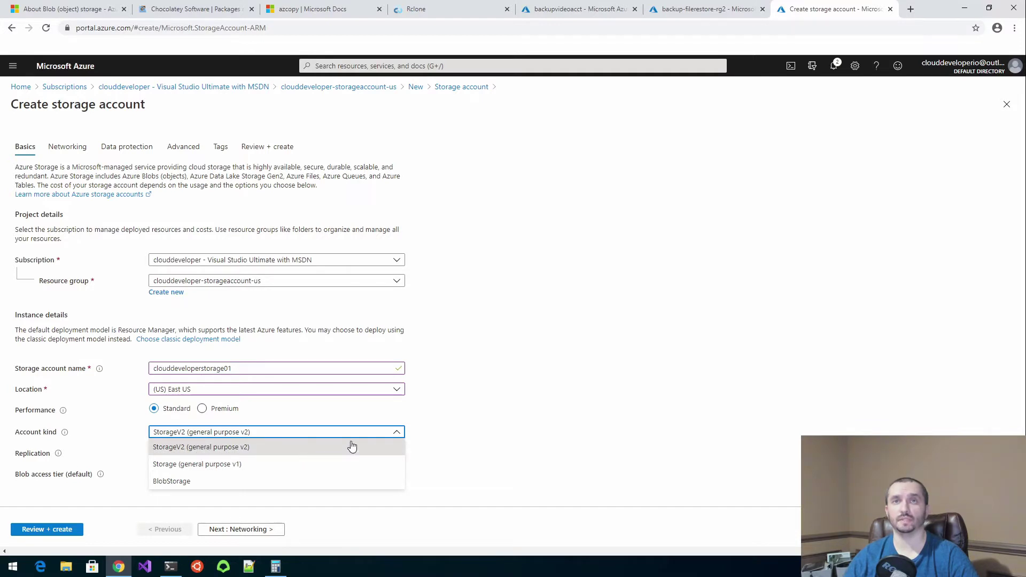
{"action": "left_click", "coordinate": [438, 453]}
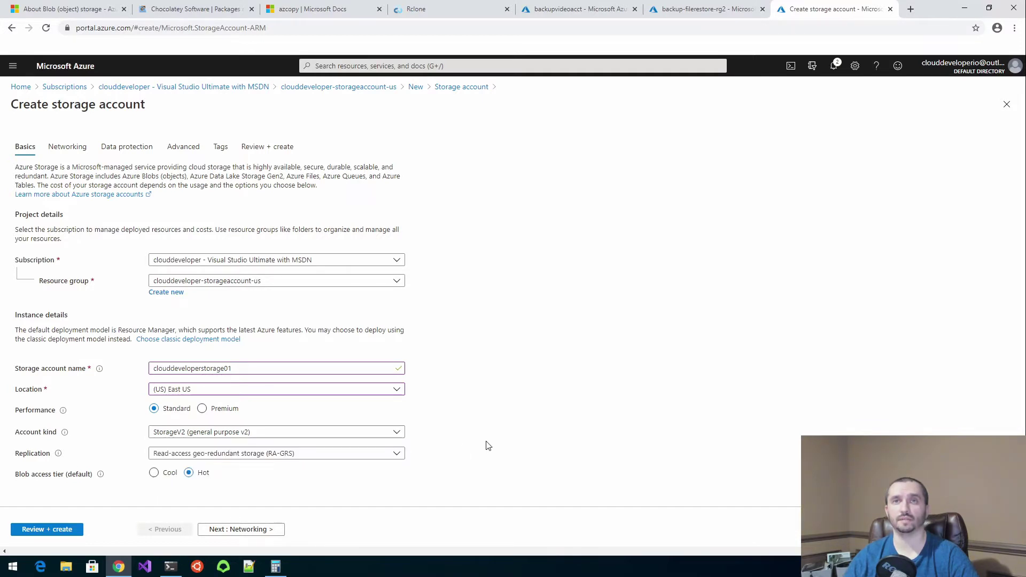
{"action": "left_click", "coordinate": [381, 457]}
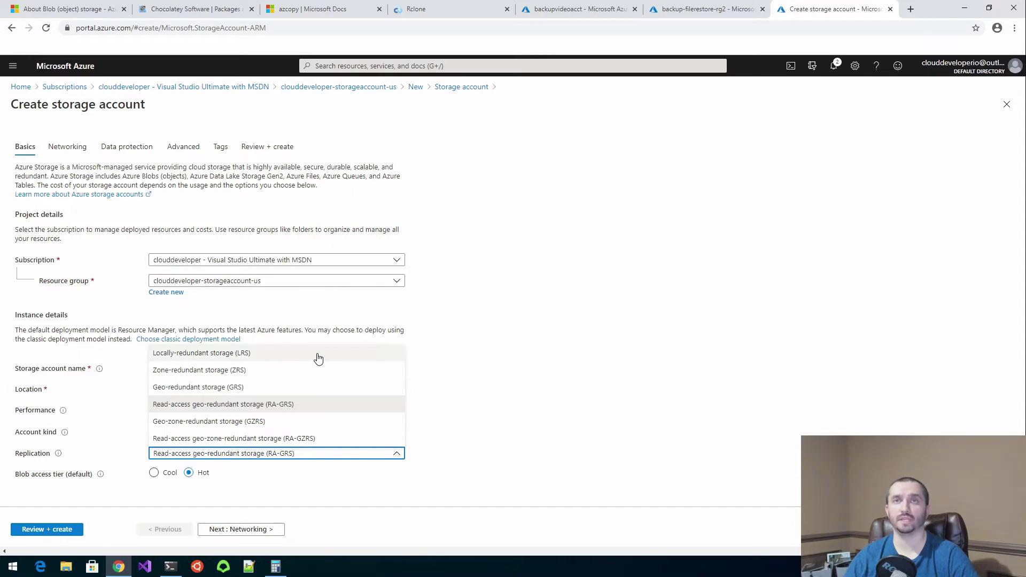
{"action": "left_click", "coordinate": [163, 354]}
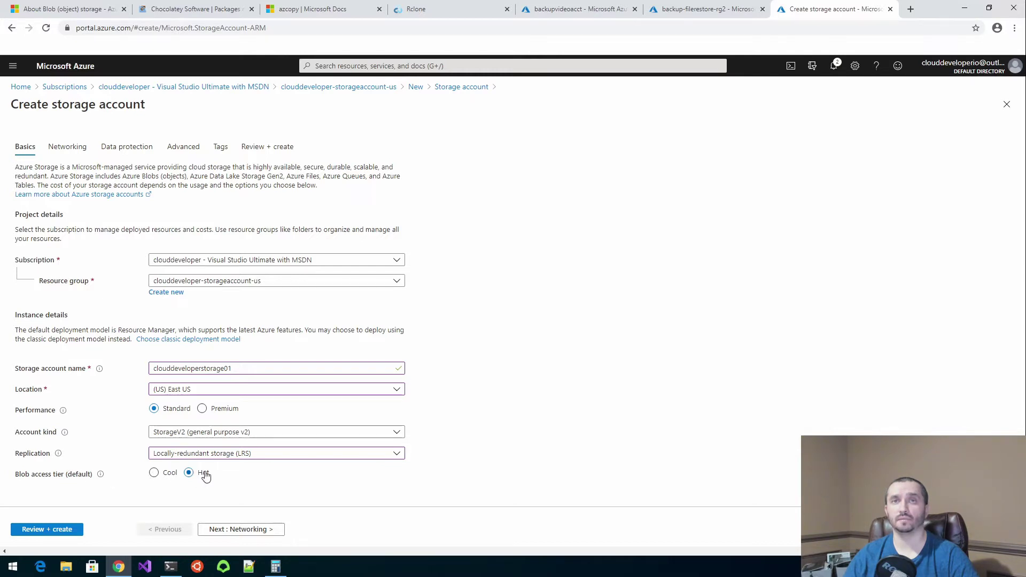
{"action": "mouse_move", "coordinate": [104, 481]}
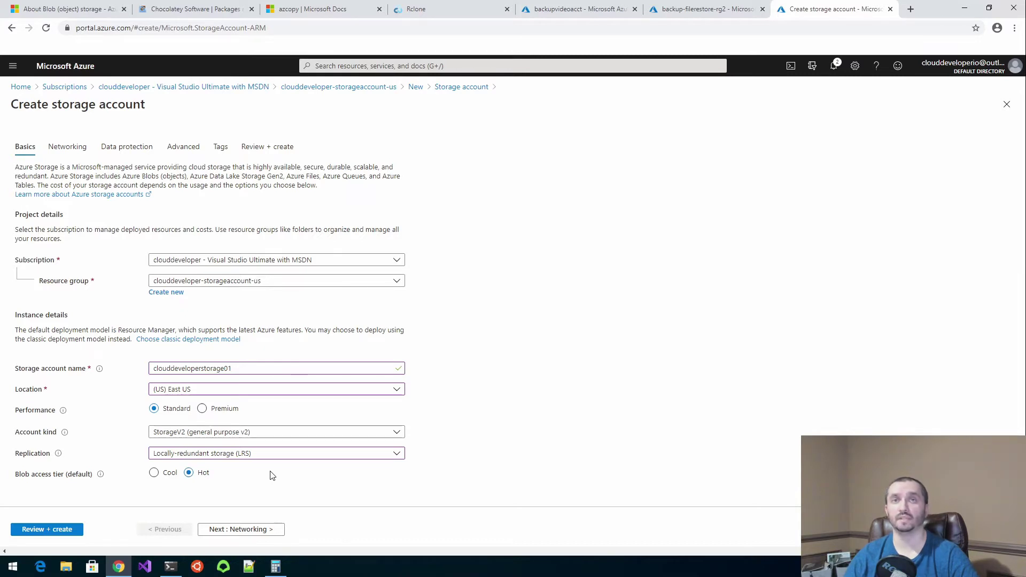
{"action": "left_click", "coordinate": [166, 473]}
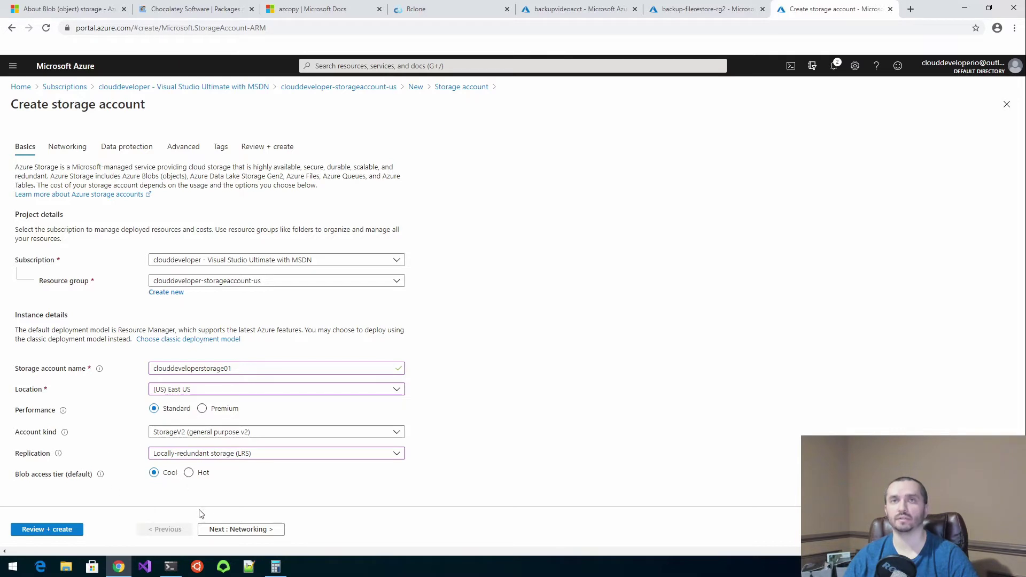
{"action": "left_click", "coordinate": [225, 534]}
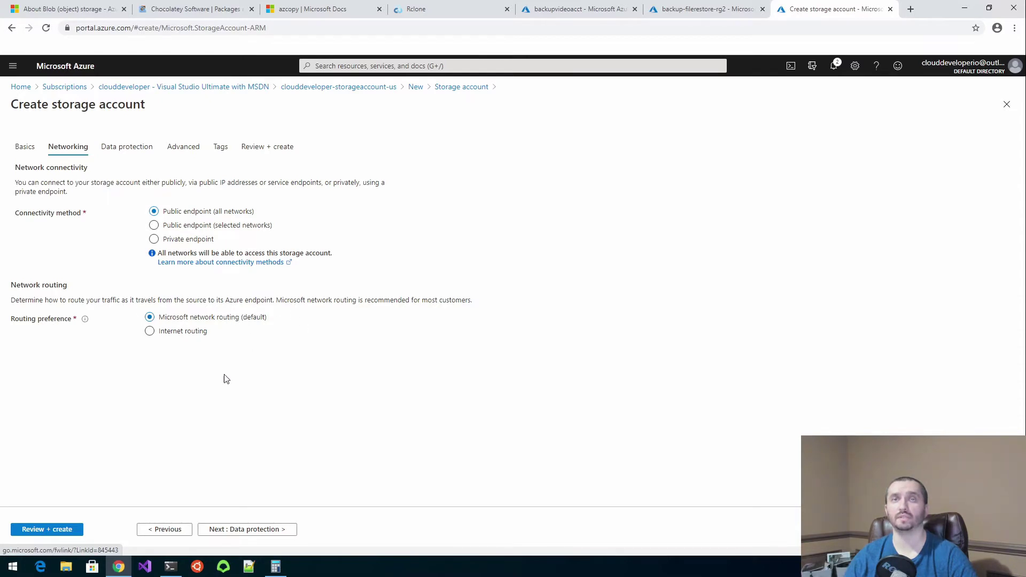
{"action": "left_click", "coordinate": [263, 528]}
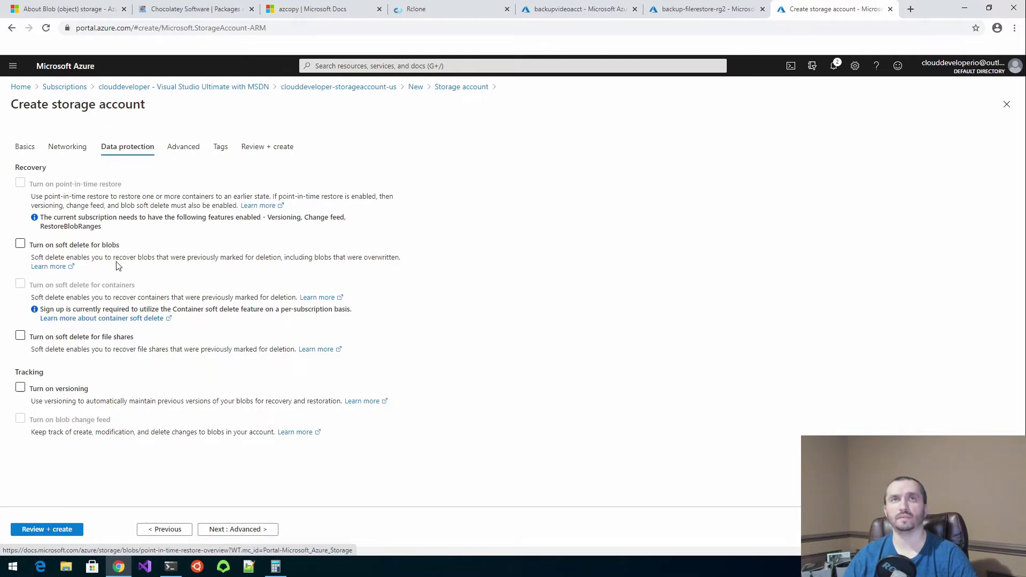
{"action": "left_click", "coordinate": [41, 246]}
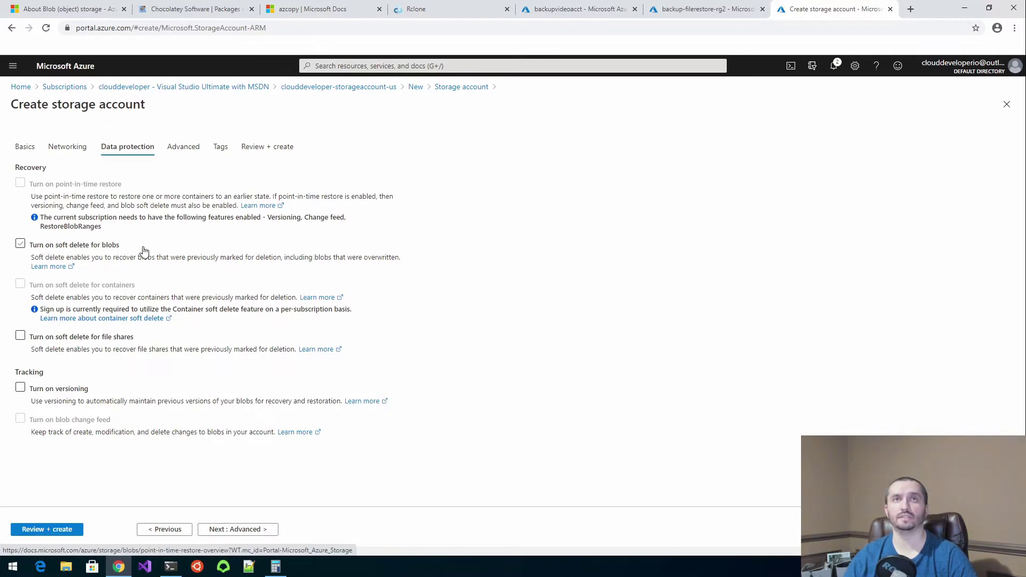
{"action": "left_click", "coordinate": [145, 248]}
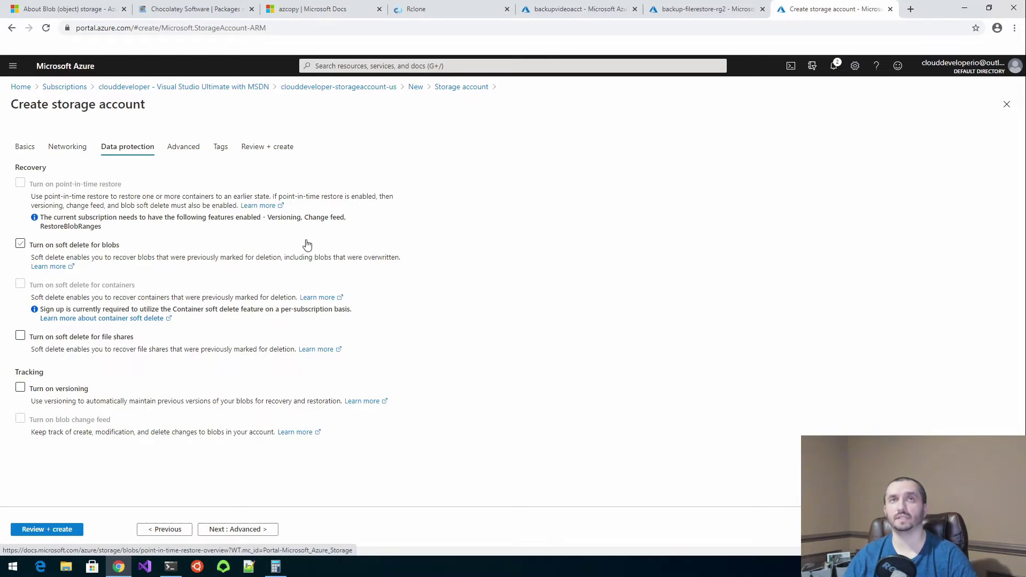
{"action": "left_click", "coordinate": [149, 247]}
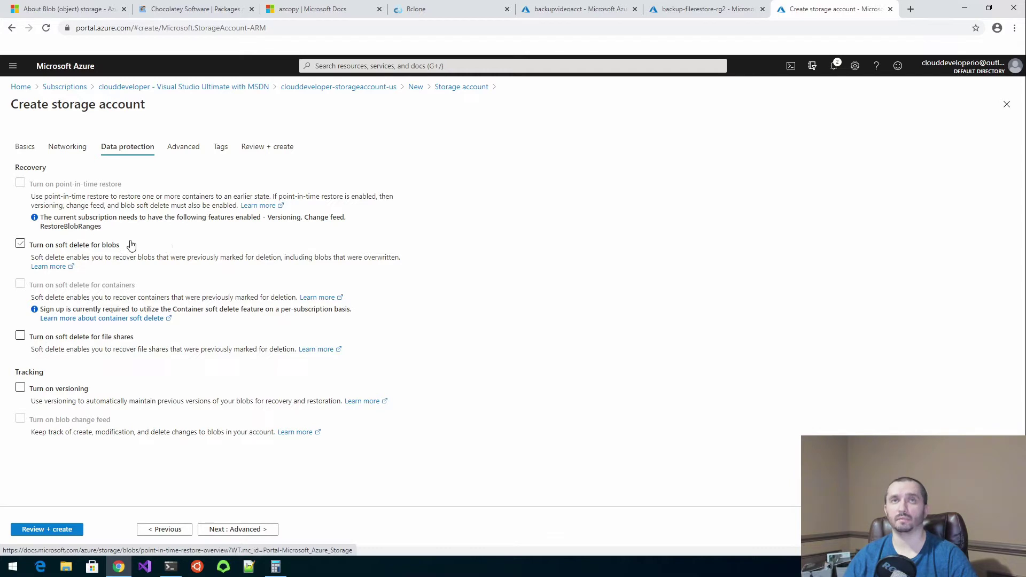
{"action": "left_click", "coordinate": [160, 245]}
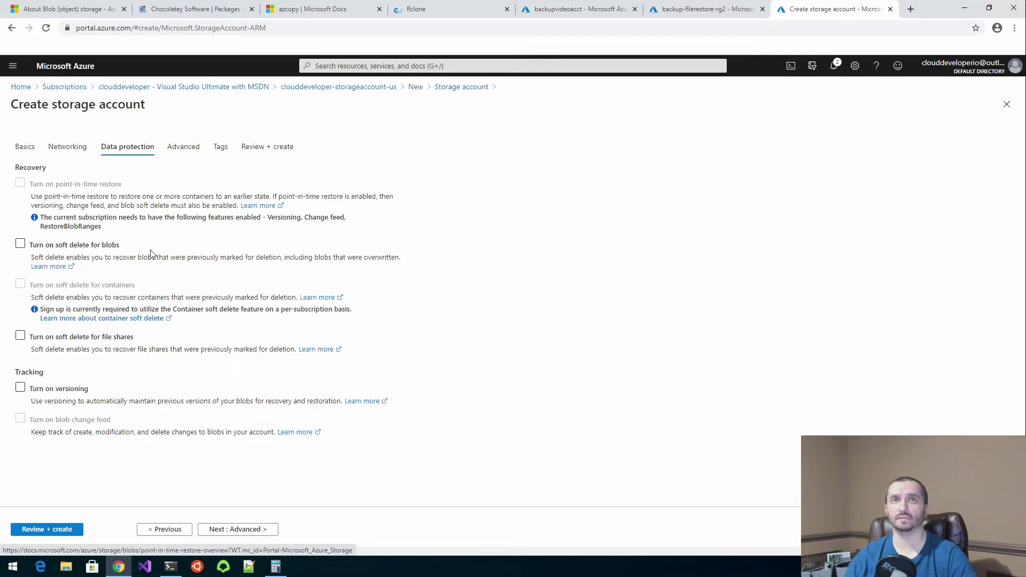
{"action": "left_click", "coordinate": [20, 245]}
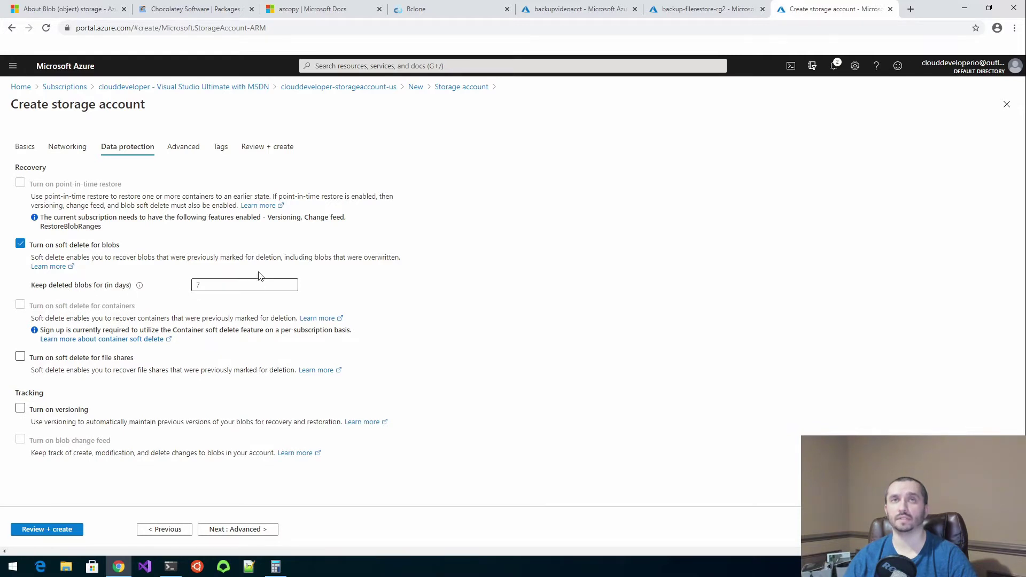
{"action": "left_click", "coordinate": [20, 244]}
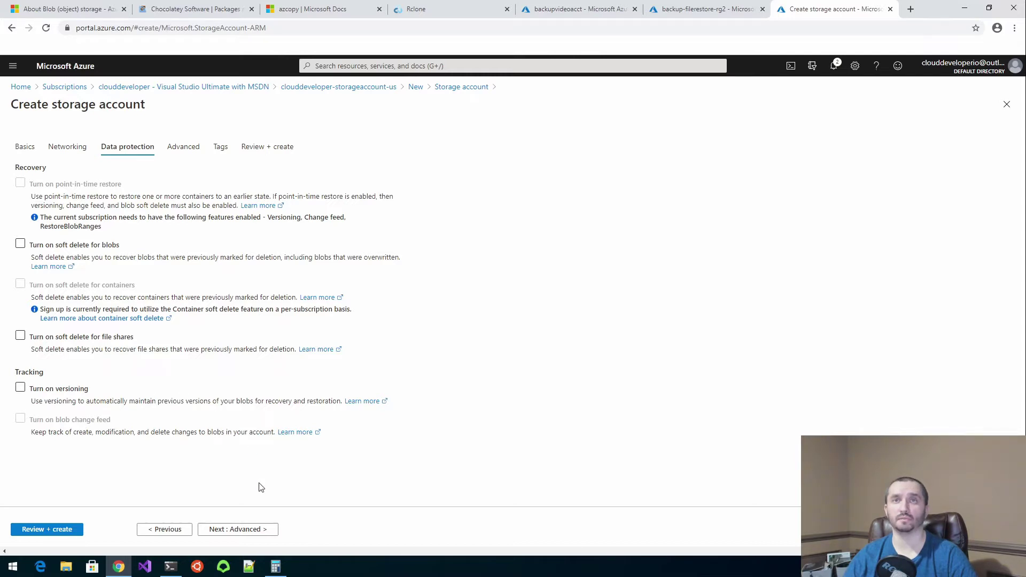
Keep the default advanced settings, leave the tags empty, and review and create the storage account.
{"action": "left_click", "coordinate": [260, 529]}
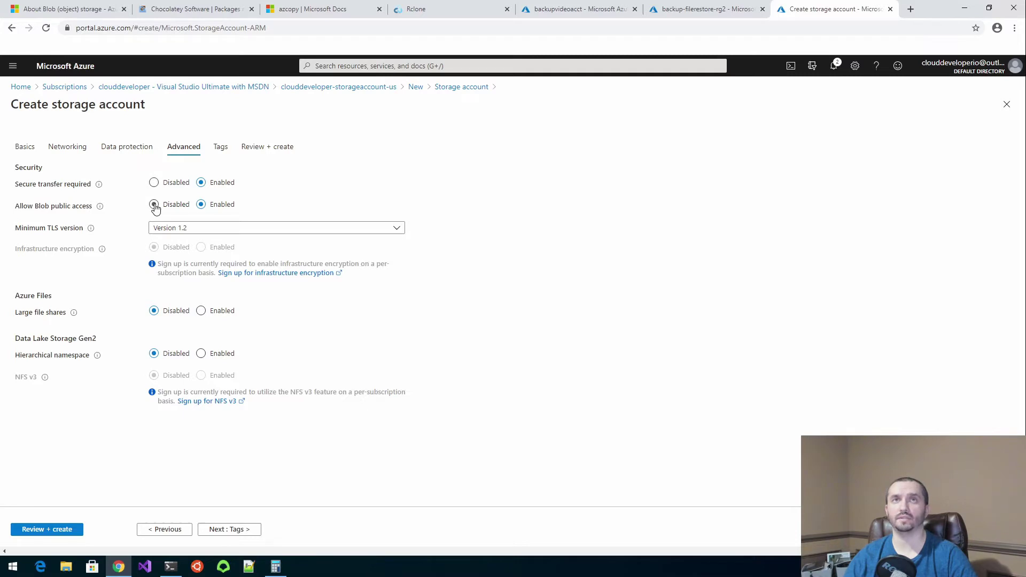
{"action": "mouse_move", "coordinate": [101, 212]}
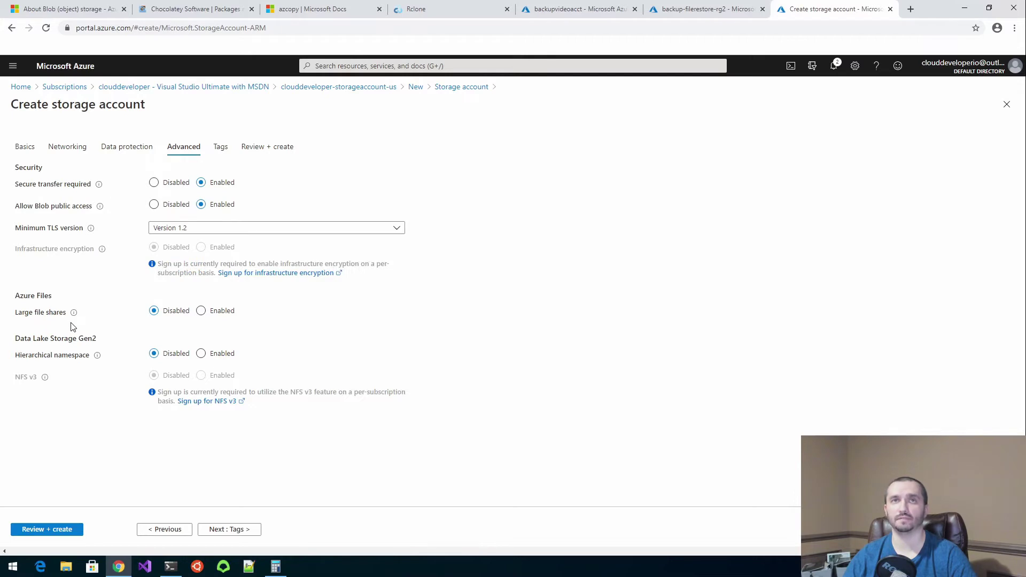
{"action": "left_click", "coordinate": [227, 530]}
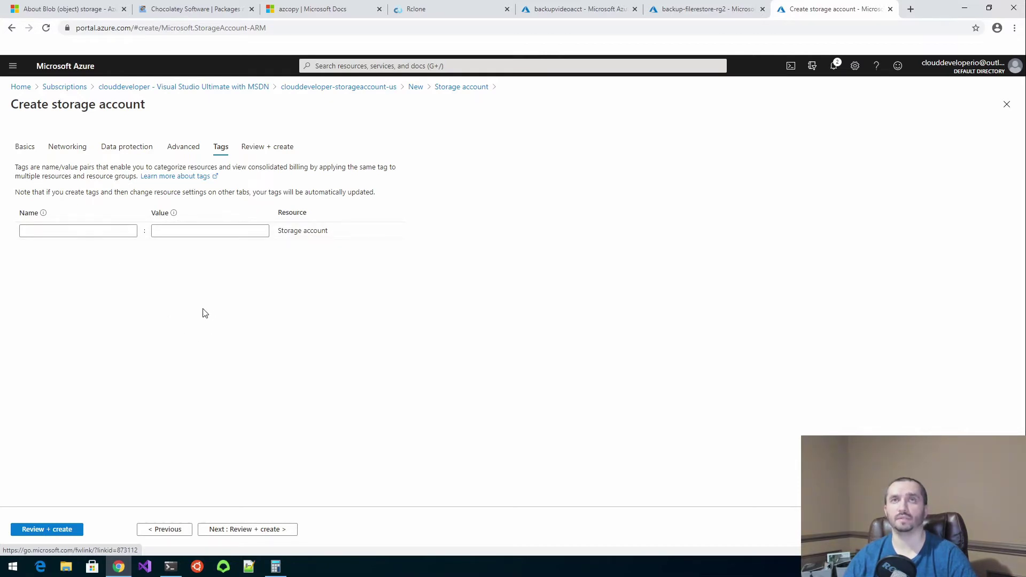
{"action": "left_click", "coordinate": [72, 231]}
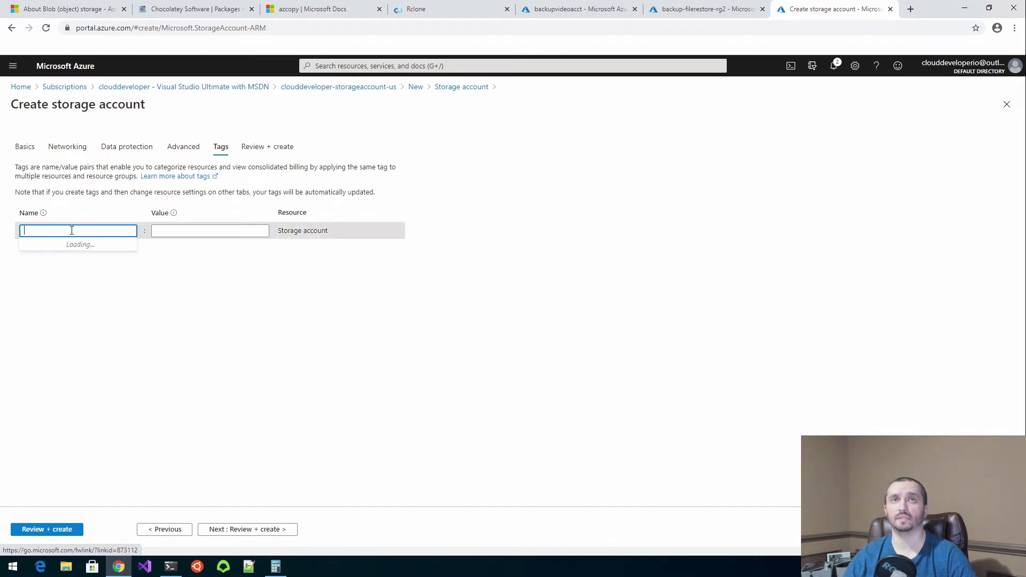
{"action": "left_click", "coordinate": [223, 311]}
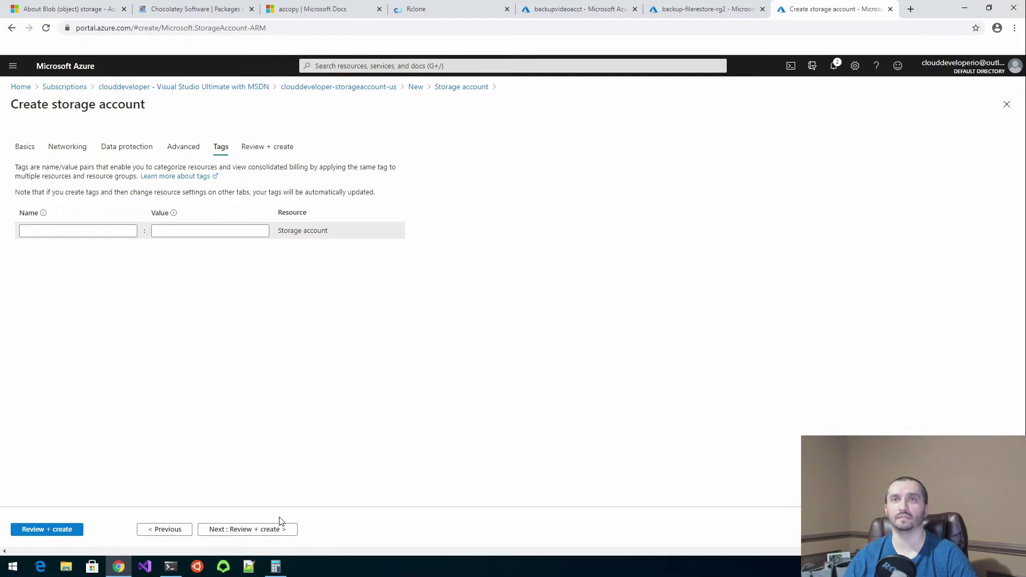
{"action": "left_click", "coordinate": [249, 530]}
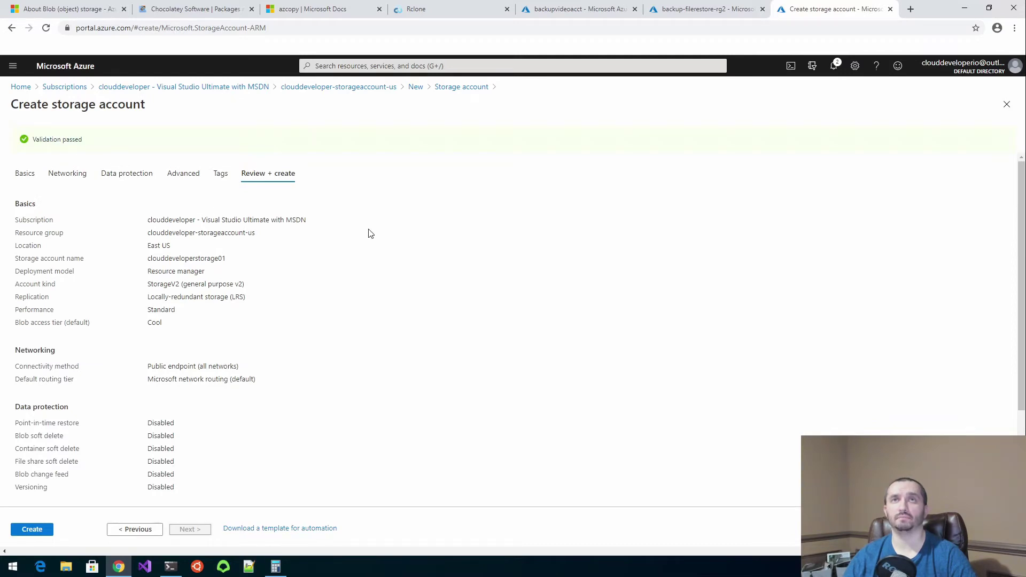
{"action": "scroll", "coordinate": [225, 431], "scroll_direction": "down", "scroll_amount": 2}
{"action": "left_click", "coordinate": [32, 529]}
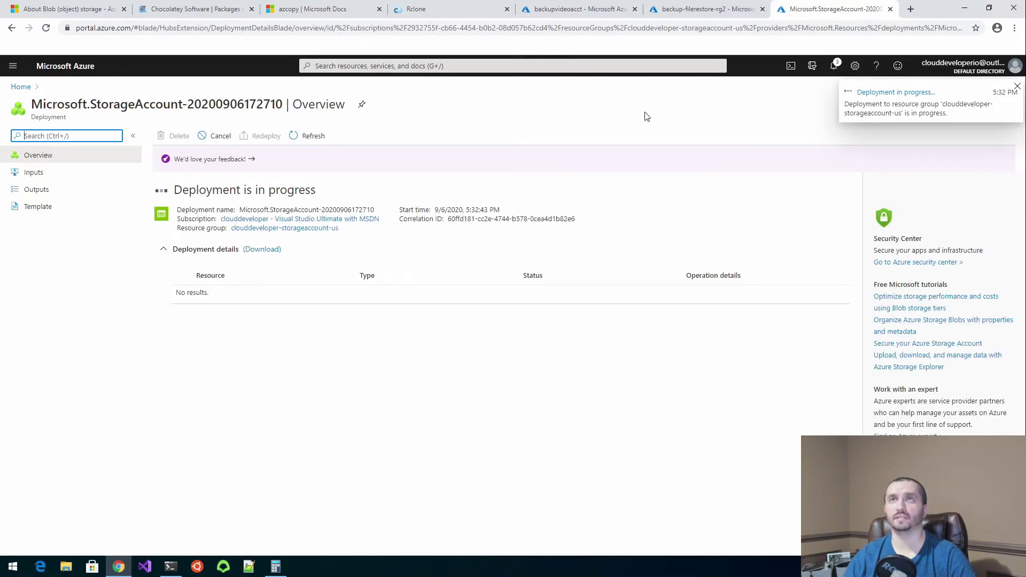
Examine the blobs and upload form in backupvideoacct's videos container and the cost analysis of the backup-filerestore-rg2 resource group.
{"action": "left_click", "coordinate": [577, 9]}
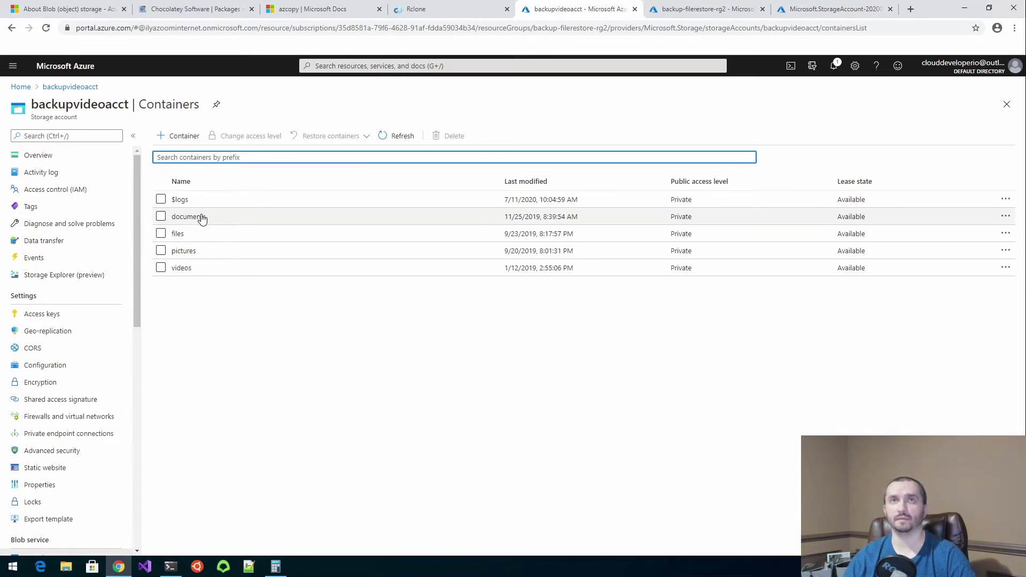
{"action": "left_click", "coordinate": [186, 269]}
{"action": "scroll", "coordinate": [331, 331], "scroll_direction": "down", "scroll_amount": 5}
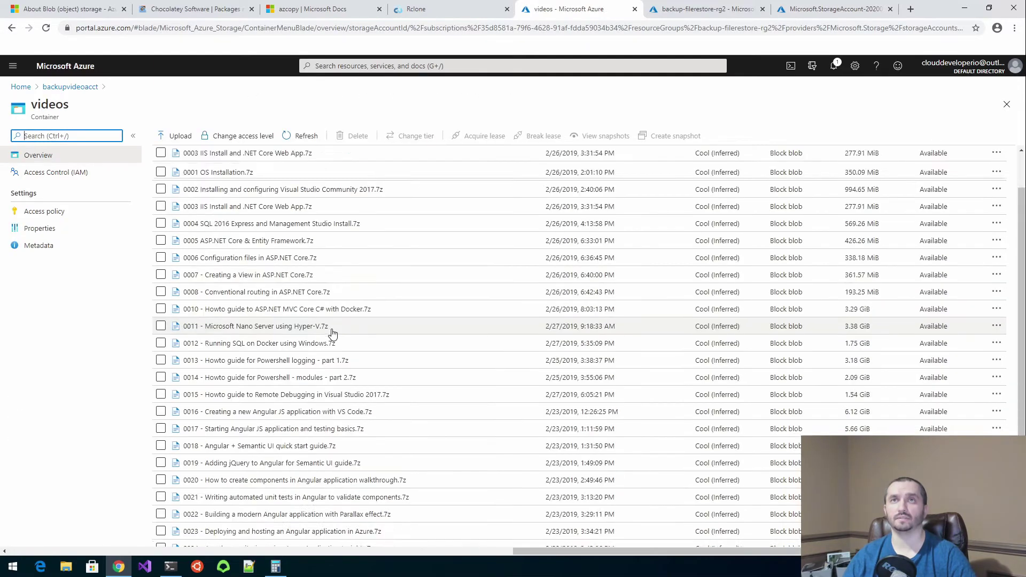
{"action": "scroll", "coordinate": [329, 328], "scroll_direction": "up", "scroll_amount": 5}
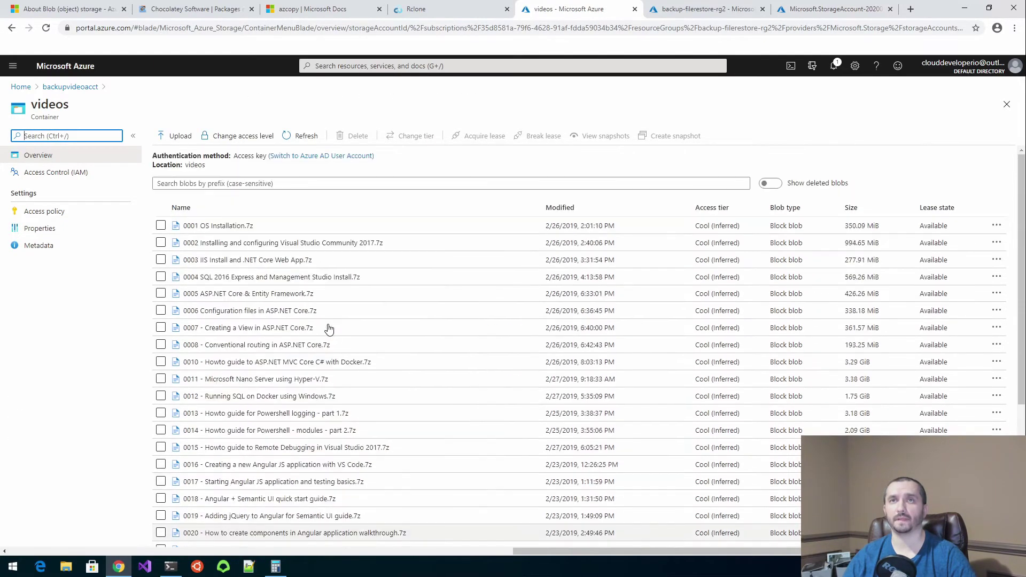
{"action": "scroll", "coordinate": [329, 328], "scroll_direction": "down", "scroll_amount": 2}
{"action": "scroll", "coordinate": [329, 328], "scroll_direction": "up", "scroll_amount": 1}
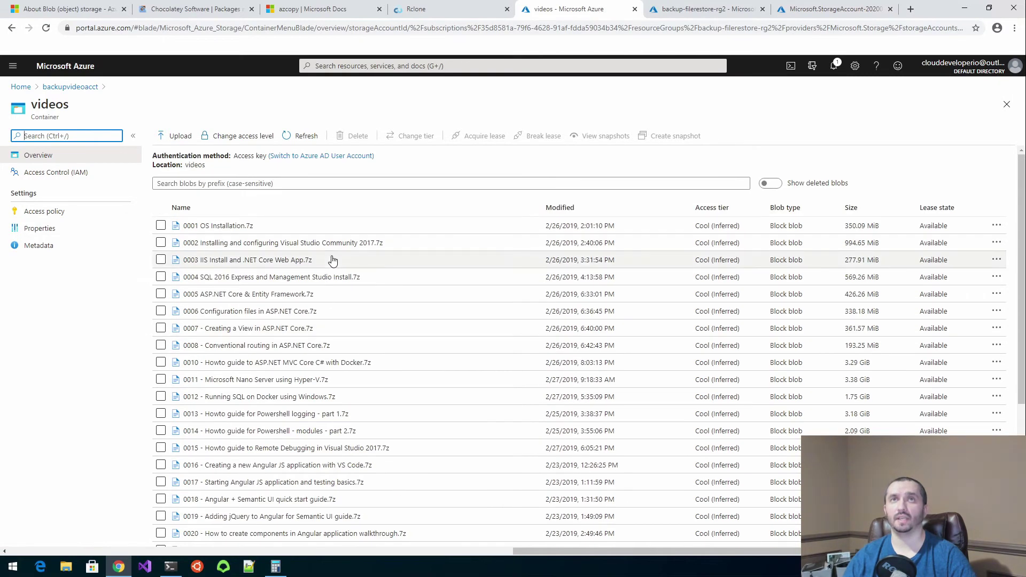
{"action": "left_click", "coordinate": [170, 136]}
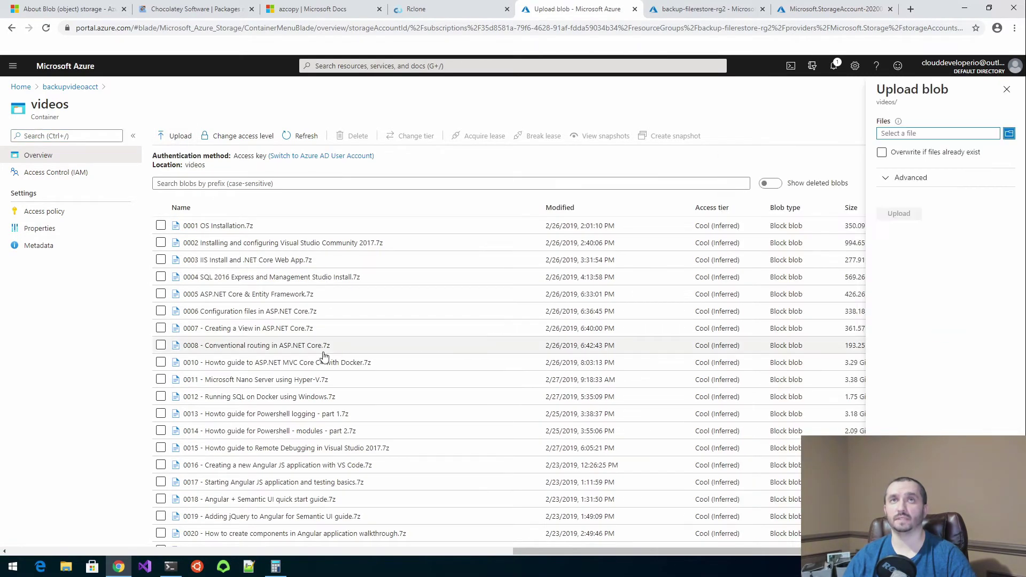
{"action": "left_click", "coordinate": [1007, 89]}
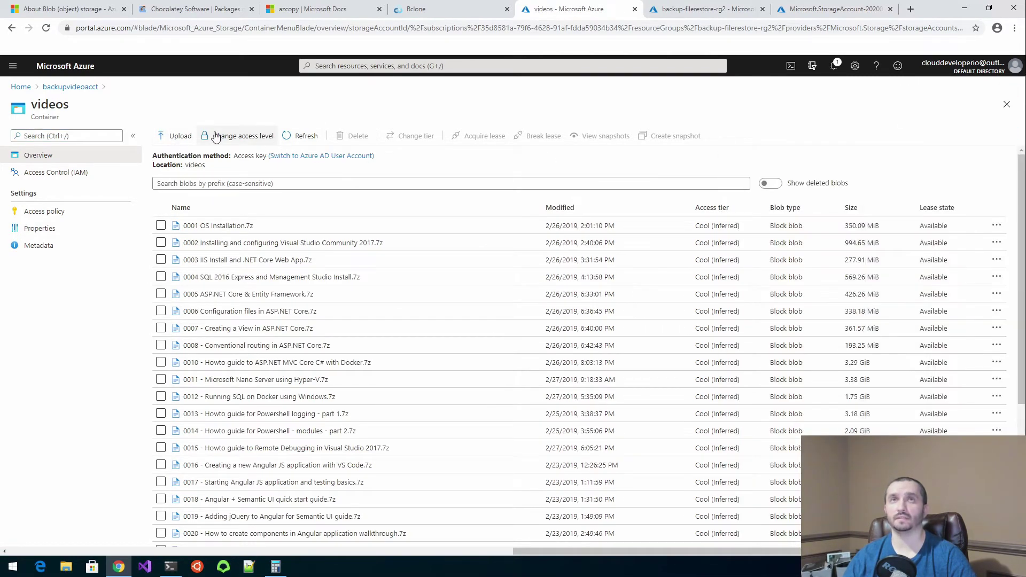
{"action": "left_click", "coordinate": [78, 87]}
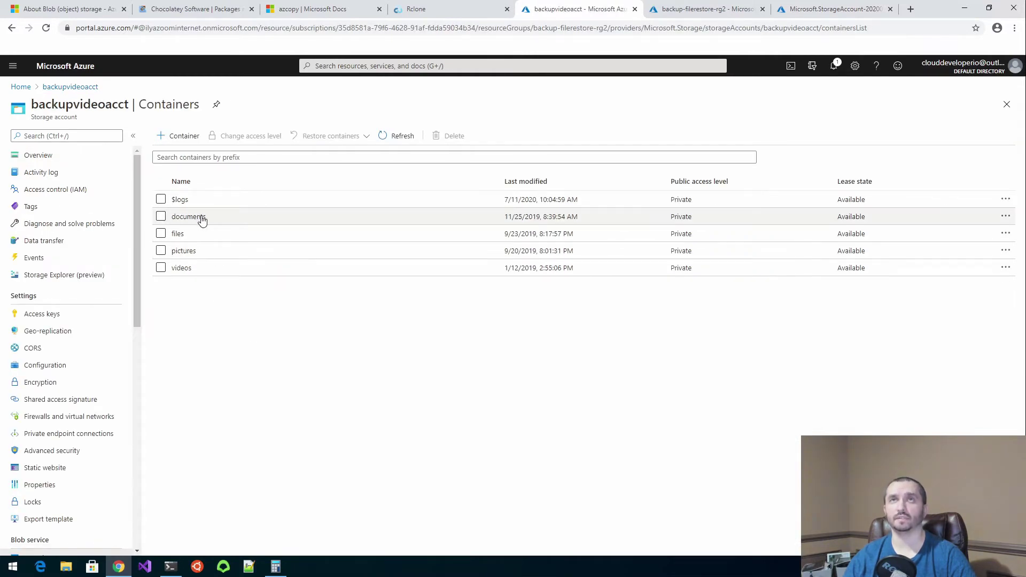
{"action": "left_click", "coordinate": [685, 14]}
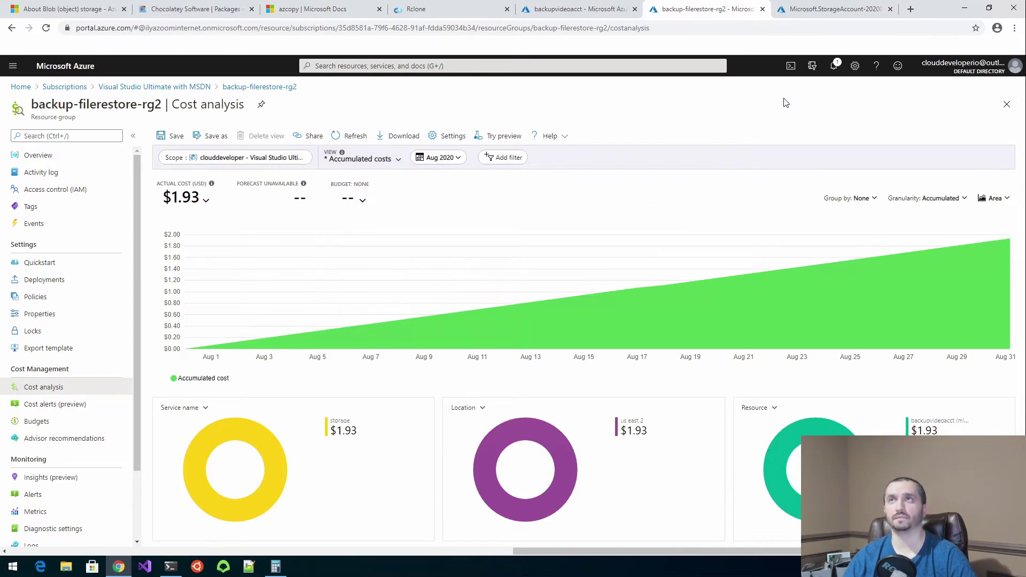
Return to the storage account deployment and open the Containers list of the deployed clouddeveloperstorage01 resource.
{"action": "left_click", "coordinate": [835, 11]}
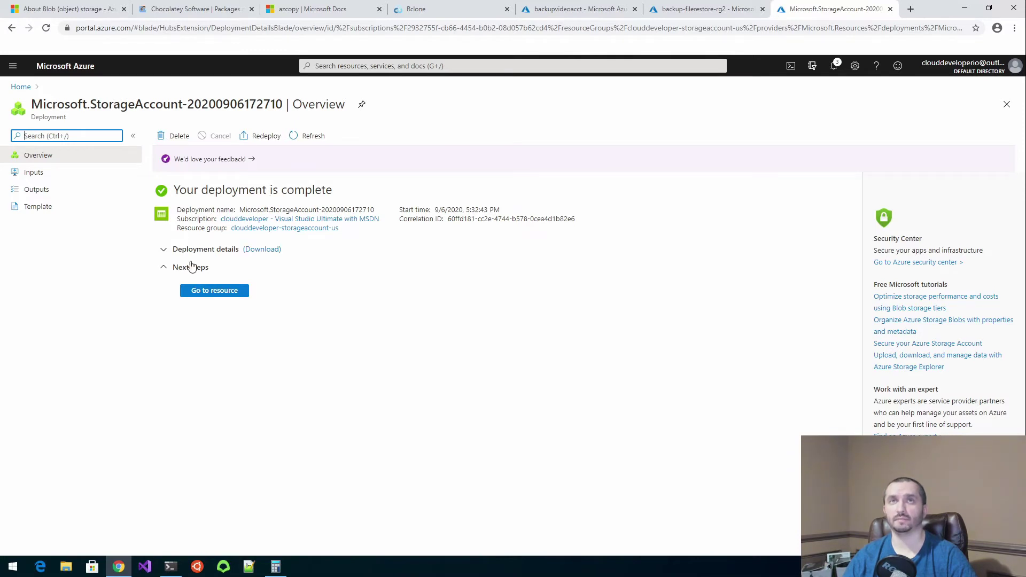
{"action": "left_click", "coordinate": [208, 293]}
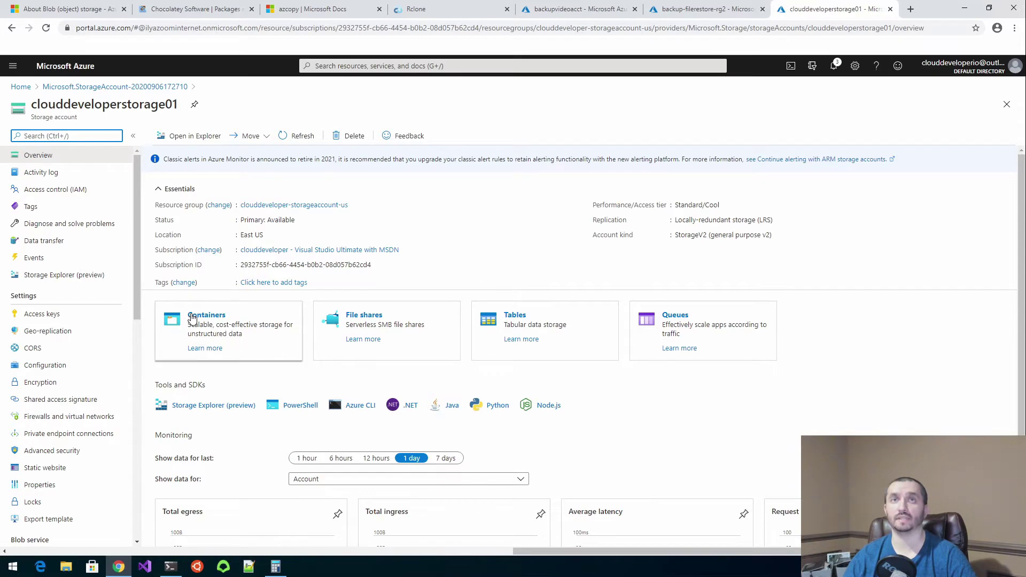
{"action": "left_click", "coordinate": [206, 327]}
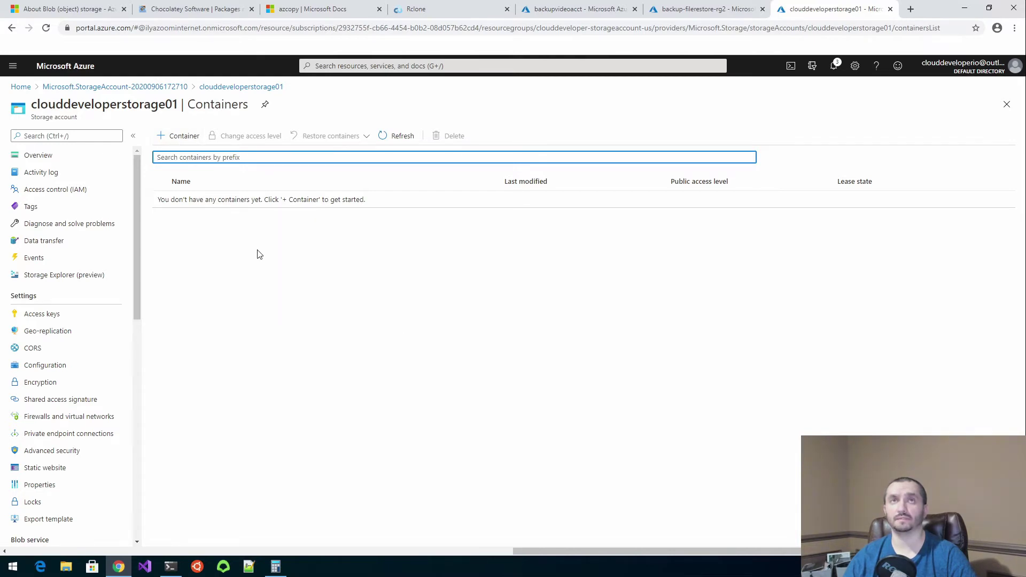
{"action": "left_click", "coordinate": [191, 140]}
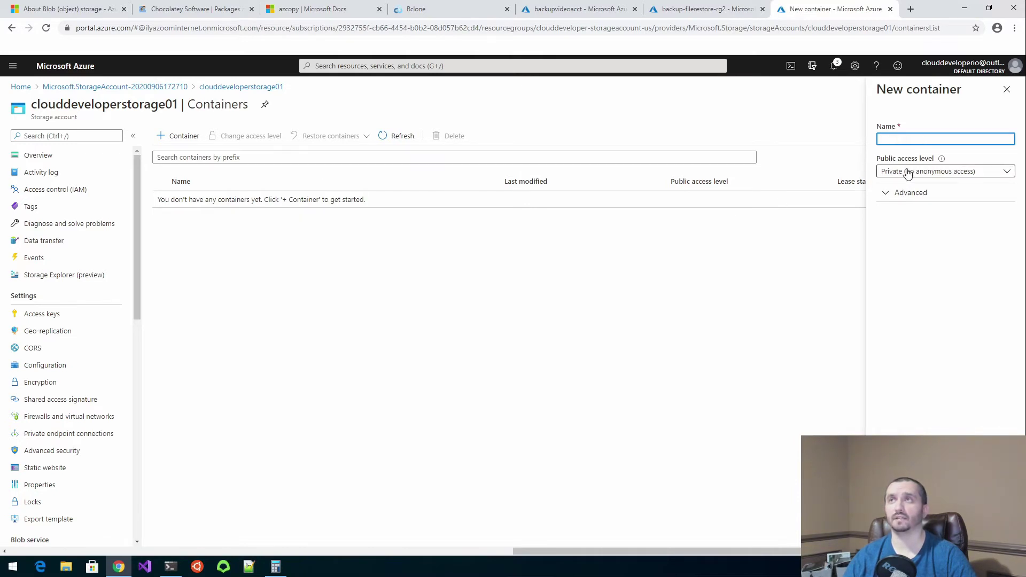
{"action": "left_click", "coordinate": [906, 172]}
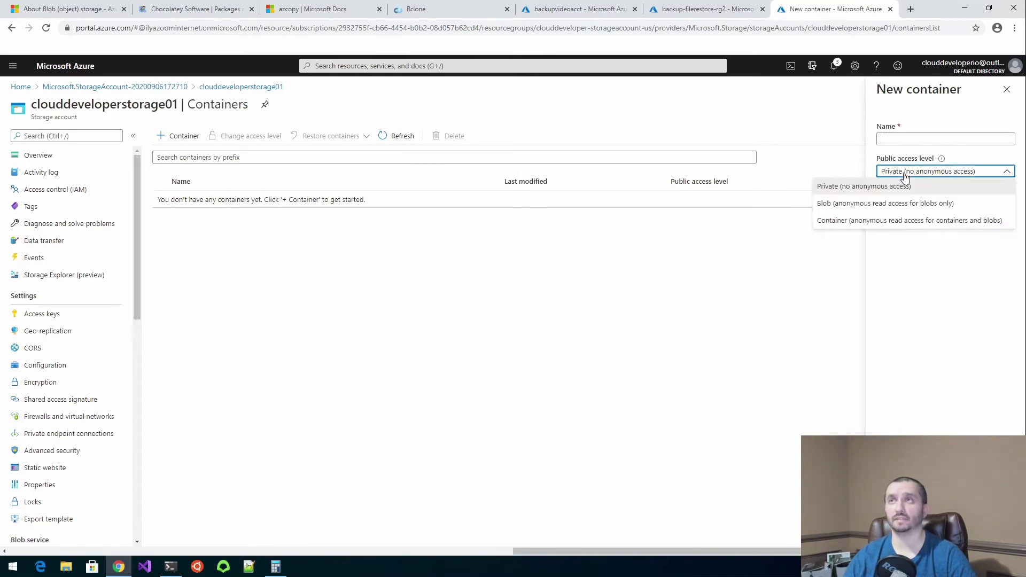
{"action": "left_click", "coordinate": [922, 289]}
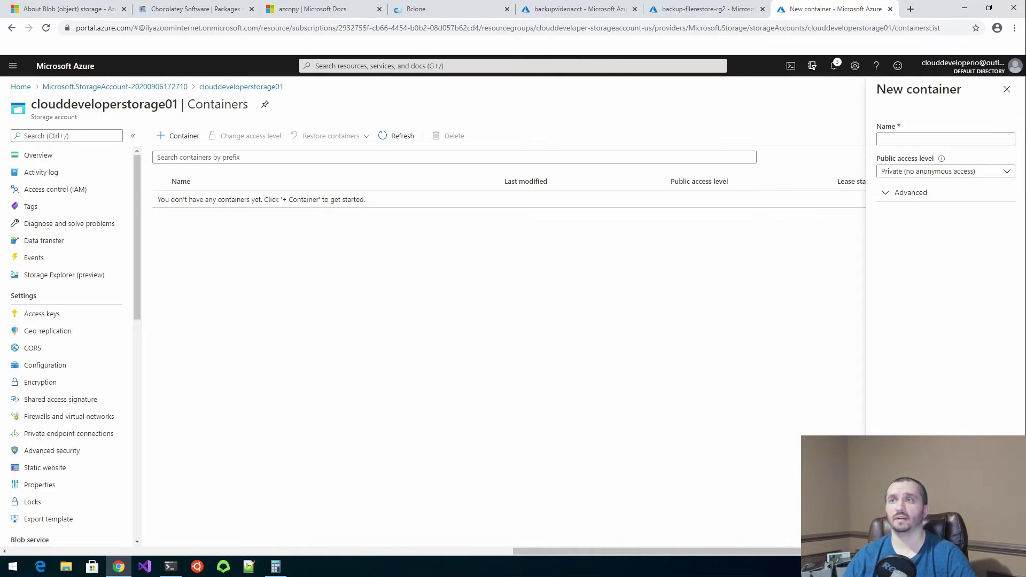
{"action": "key", "text": "Escape"}
Open Storage Explorer (preview) for clouddeveloperstorage01 and start creating a blob container.
{"action": "left_click", "coordinate": [72, 278]}
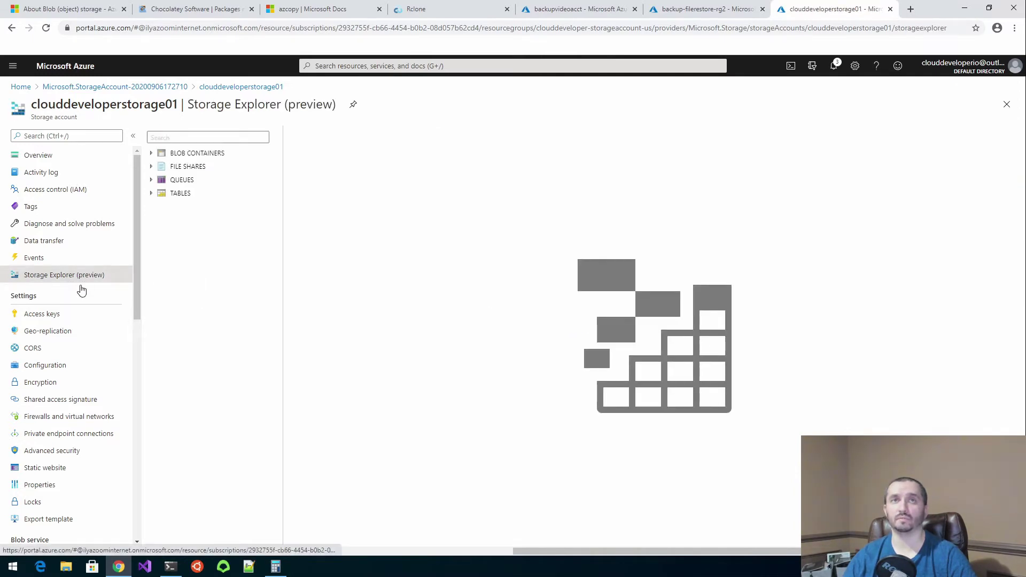
{"action": "left_click", "coordinate": [174, 154]}
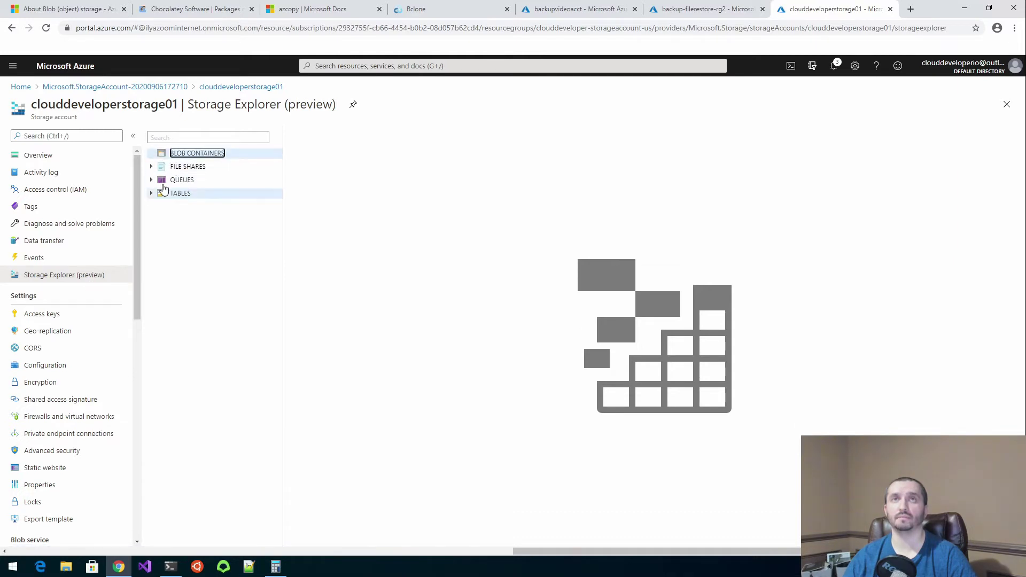
{"action": "right_click", "coordinate": [199, 155]}
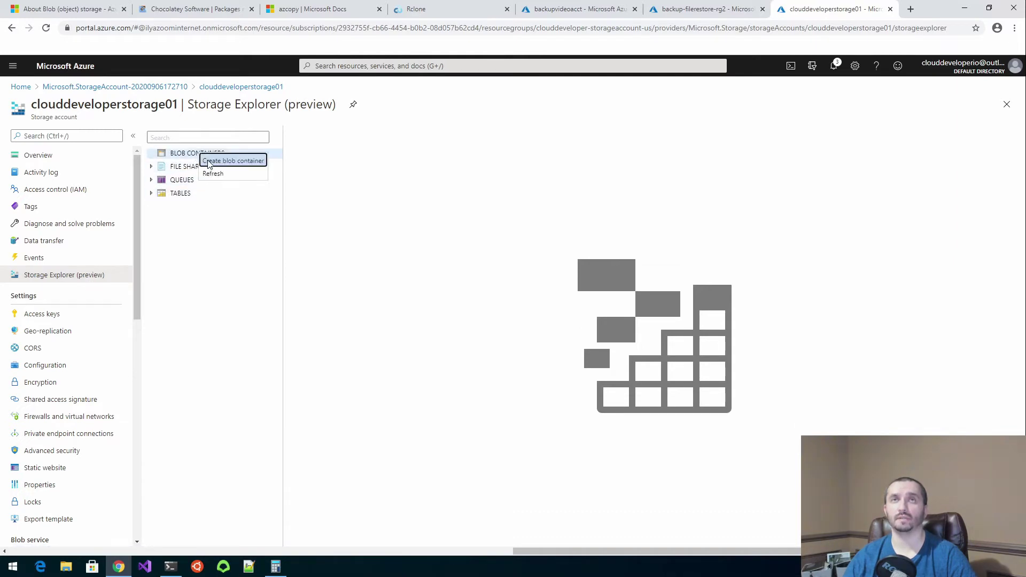
{"action": "left_click", "coordinate": [249, 162]}
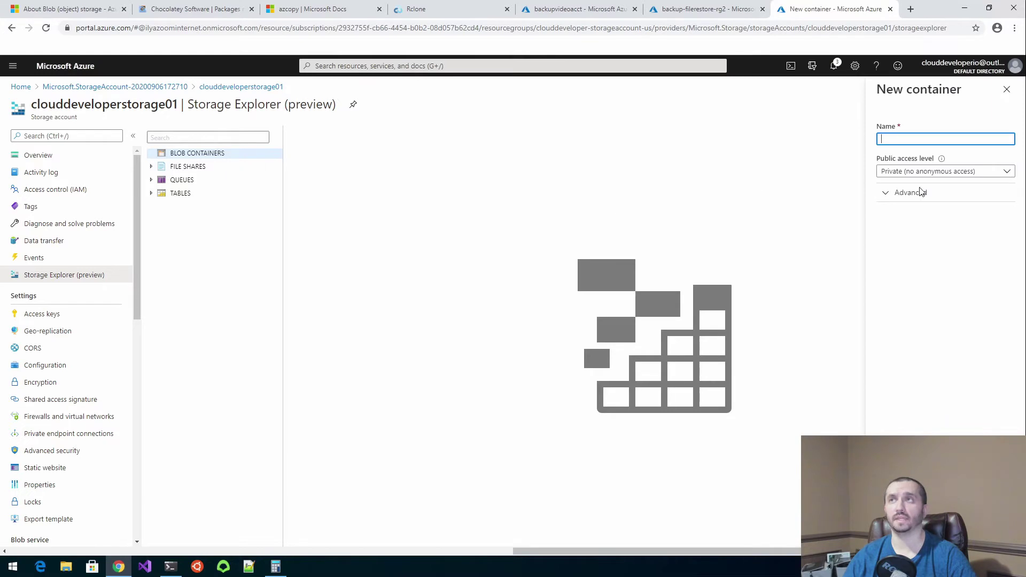